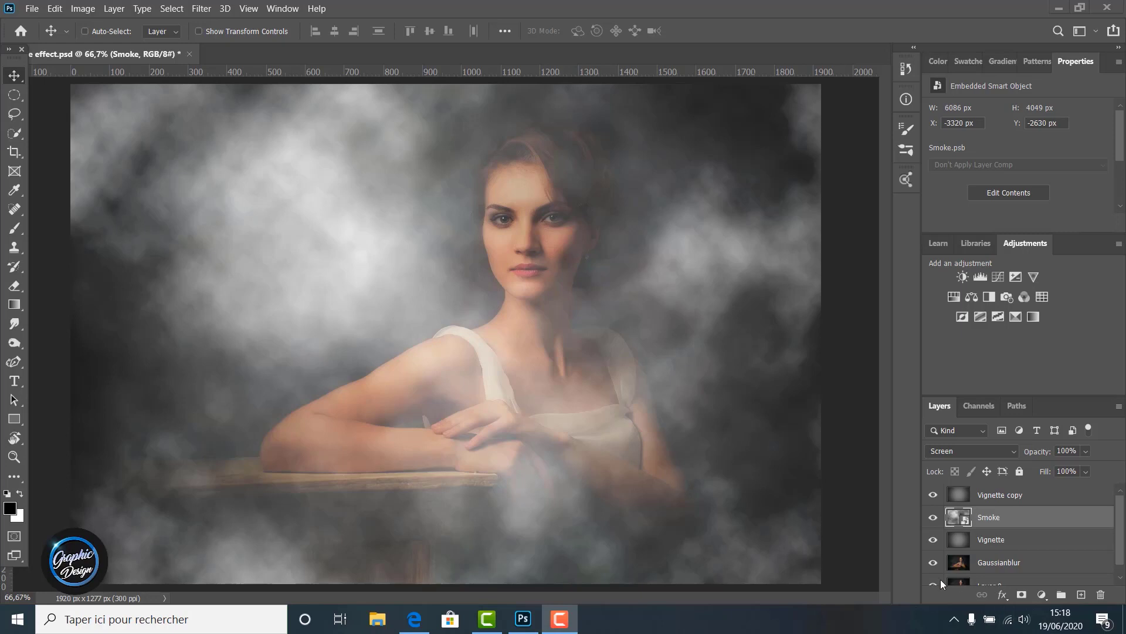
- Compare the portrait before and after the effect by hiding and showing all layers above Layer 0
scroll(938, 563, "down", 1)
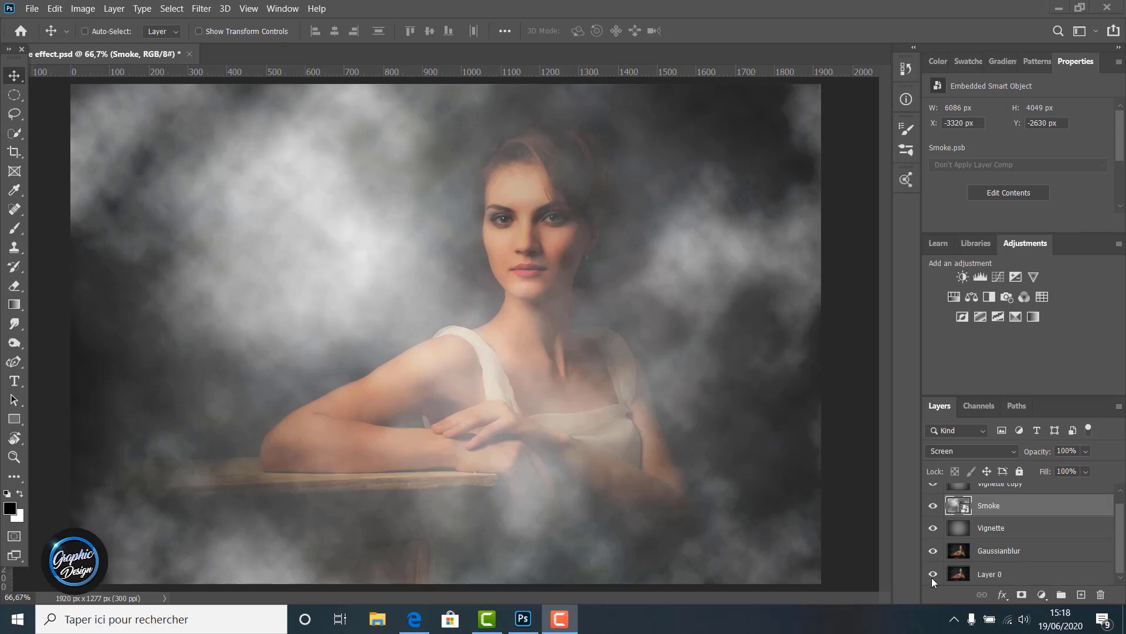
left_click_drag(934, 552, 934, 483)
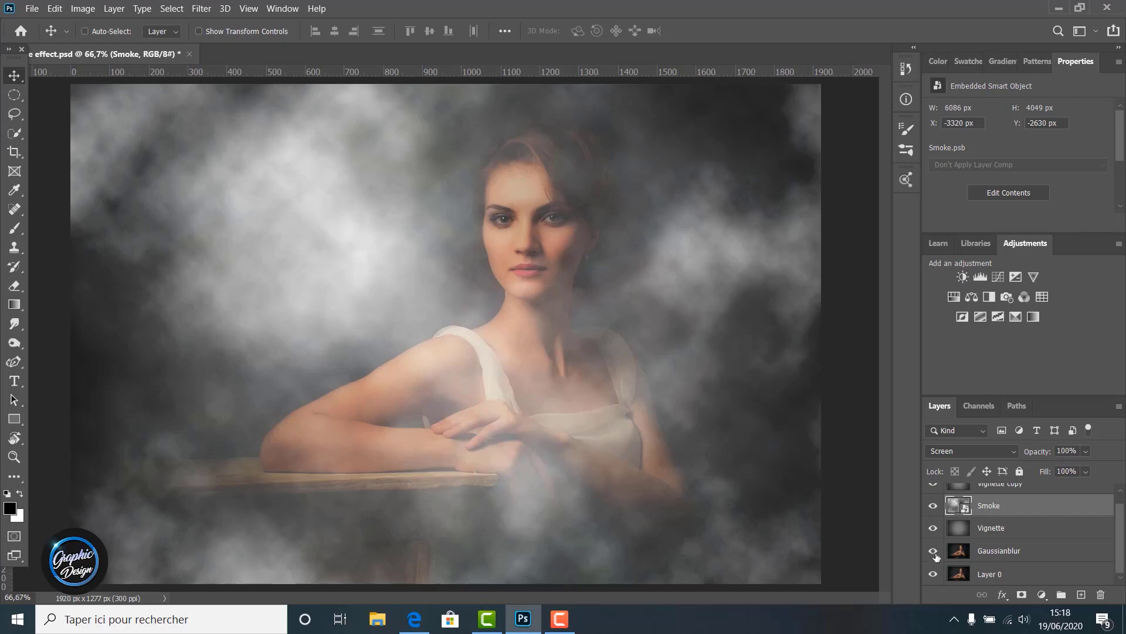
scroll(945, 488, "up", 1)
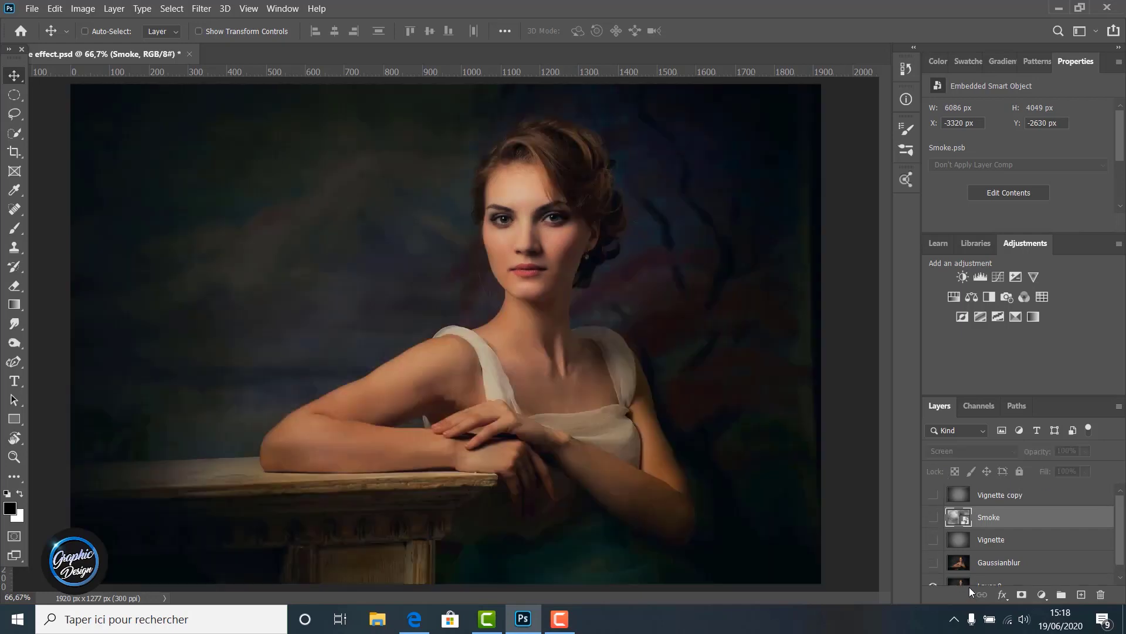
left_click_drag(935, 567, 934, 486)
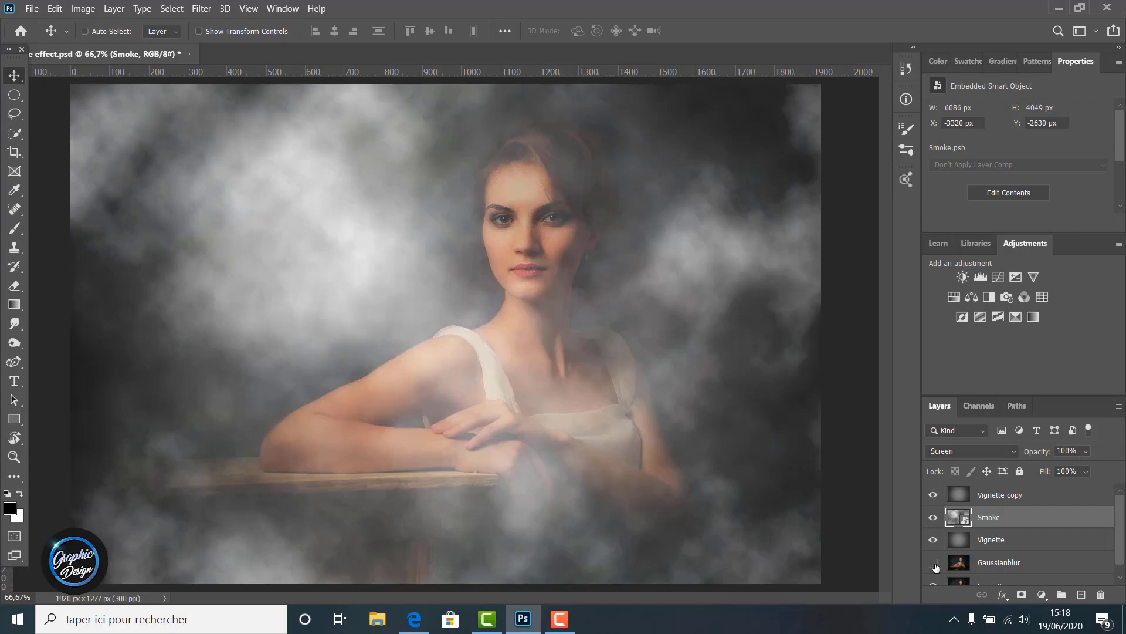
left_click_drag(936, 567, 935, 492)
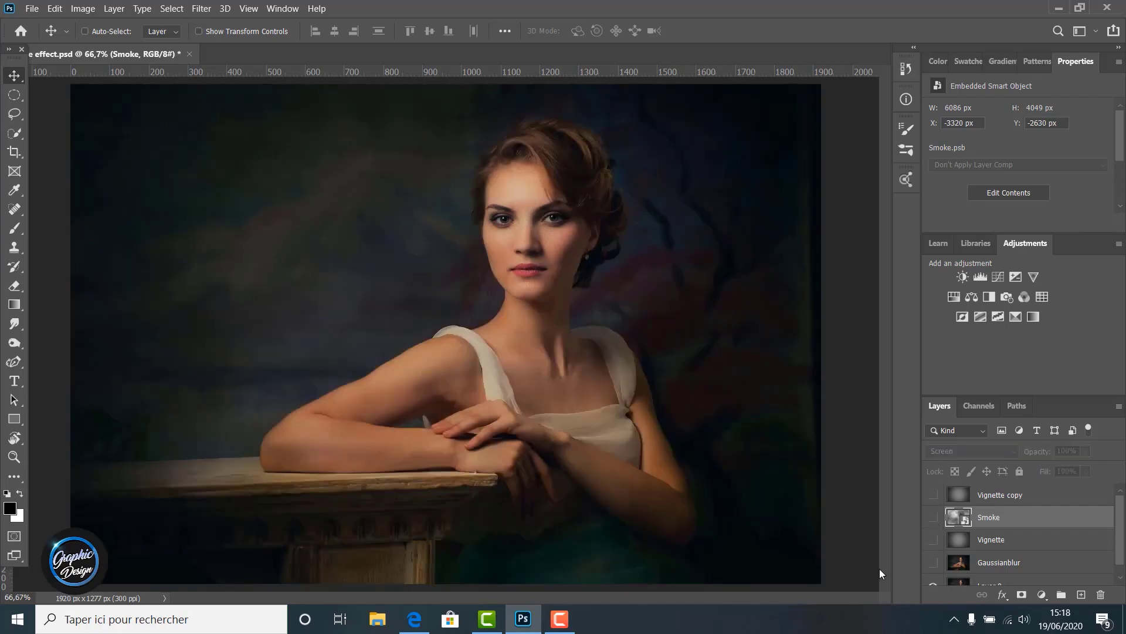
left_click_drag(934, 563, 934, 488)
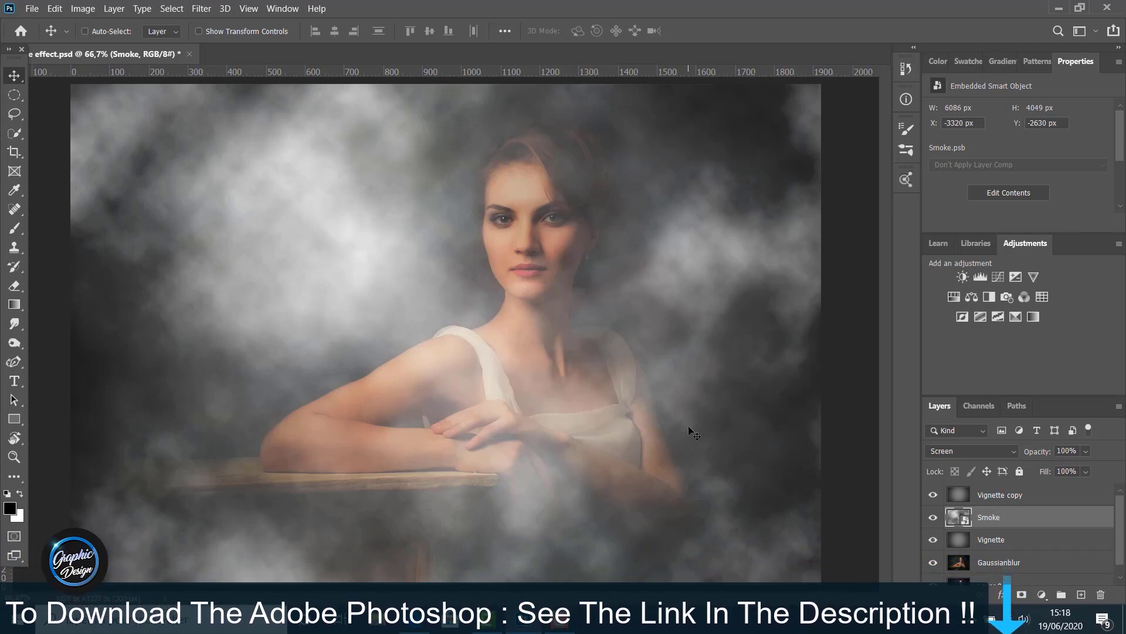
left_click_drag(936, 564, 935, 482)
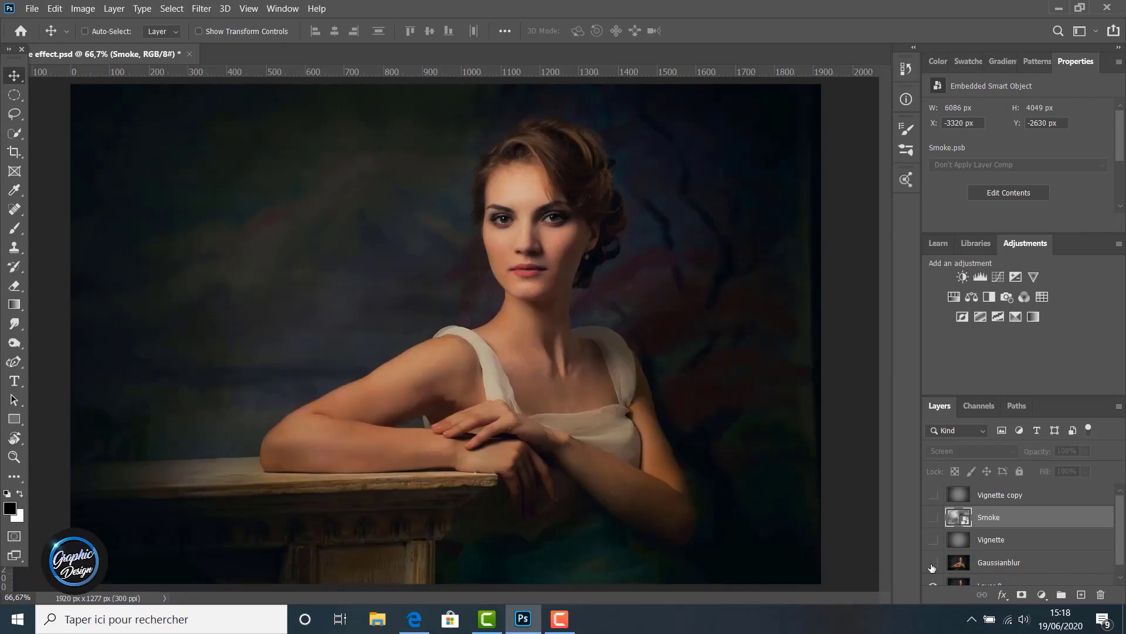
scroll(1121, 533, "down", 1)
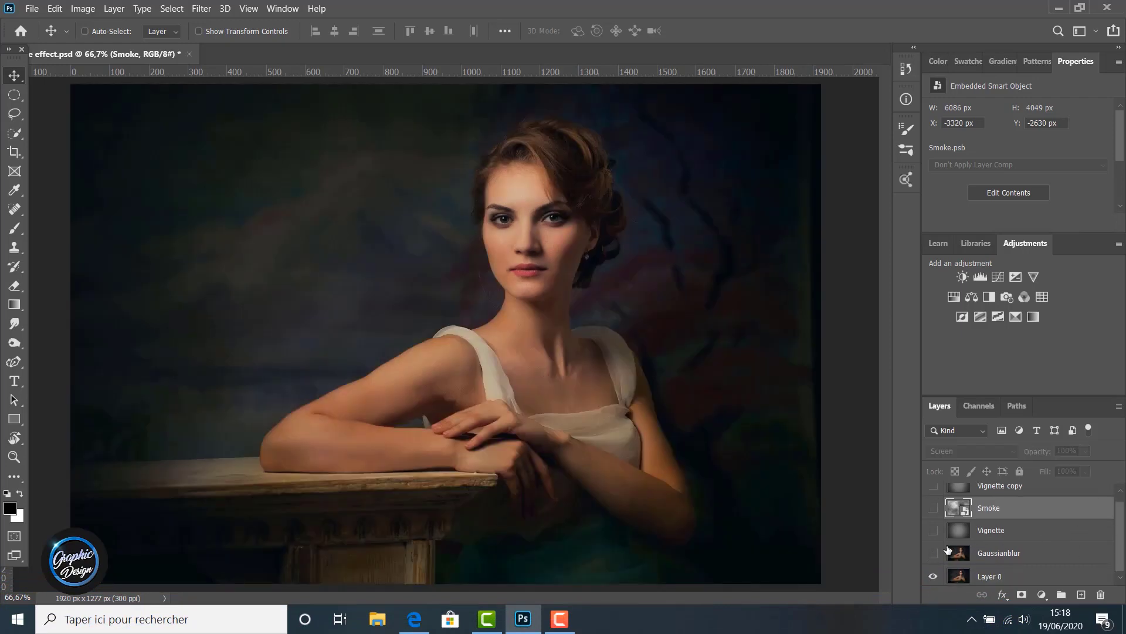
left_click_drag(934, 553, 930, 491)
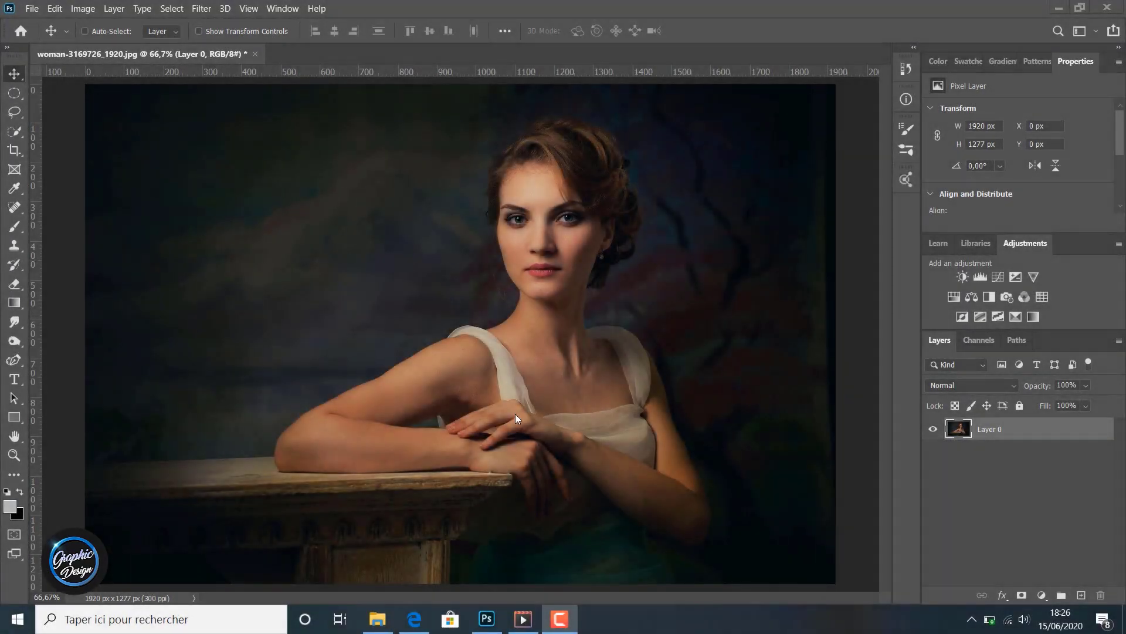
- Duplicate Layer 0 under the name Gaussianblur
right_click(1009, 431)
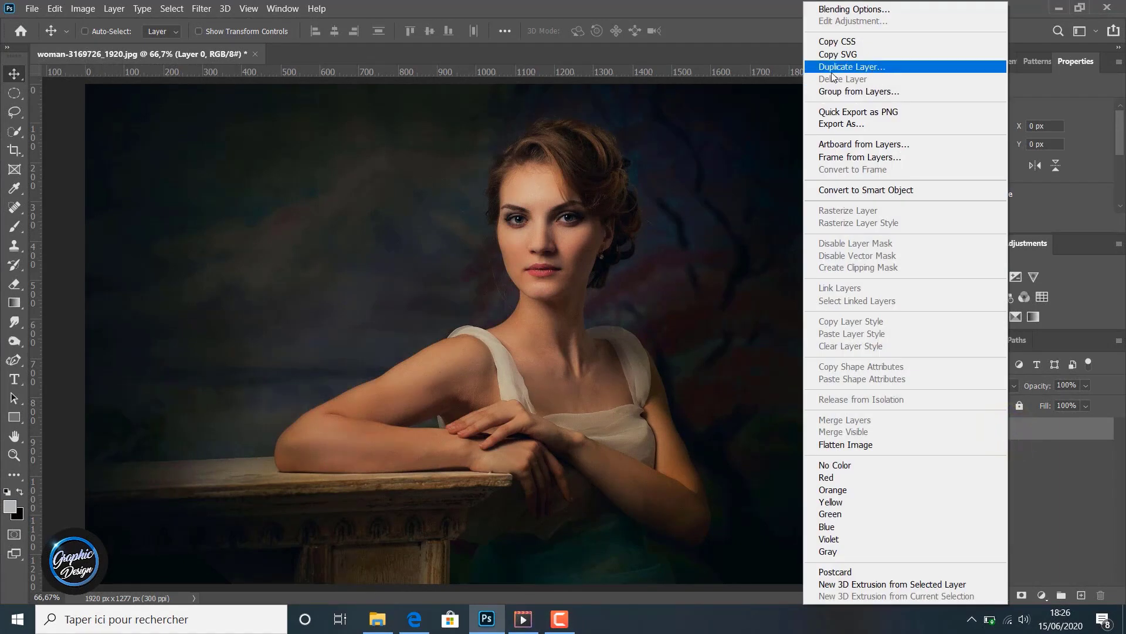
left_click(849, 68)
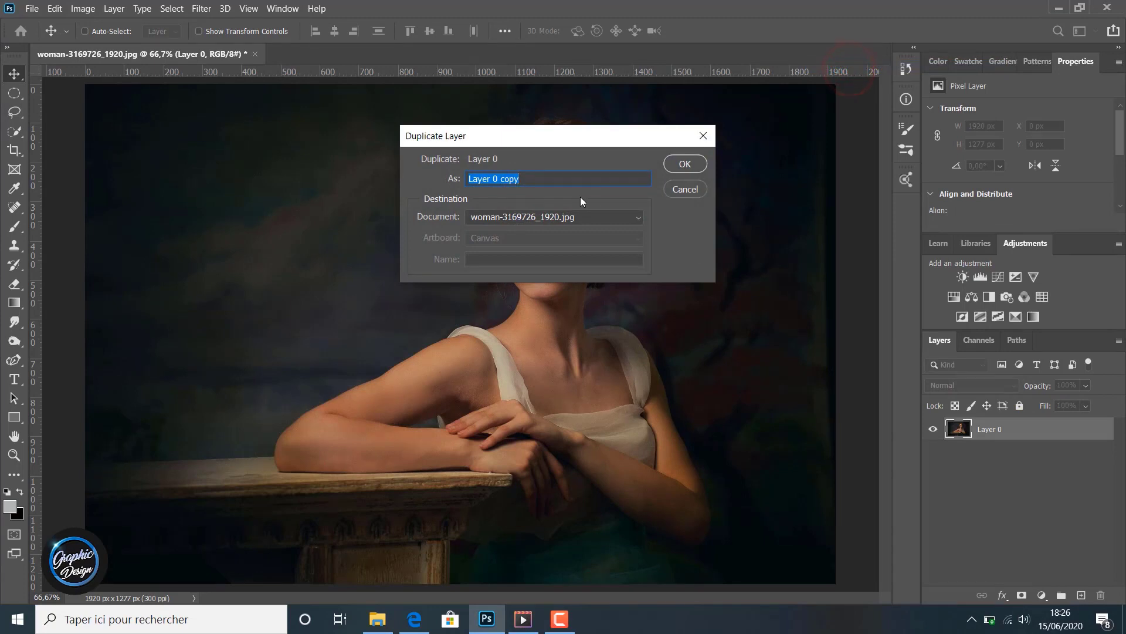
type("Guaiss")
key("BackSpace")
key("BackSpace")
key("BackSpace")
key("BackSpace")
type("aussianblur")
key("Return")
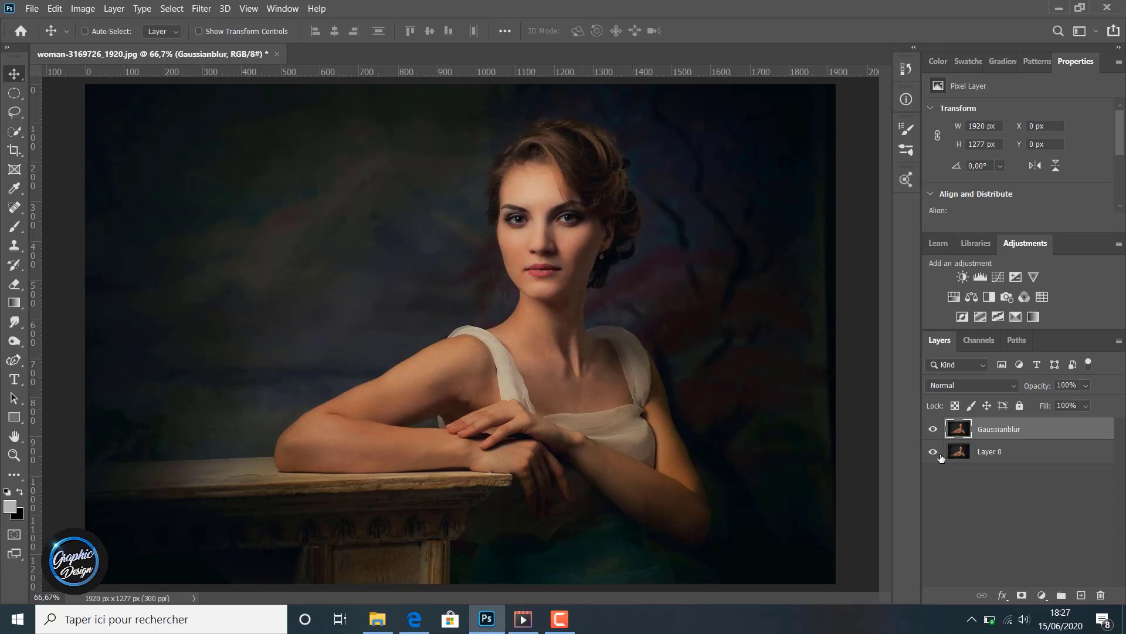
- Apply a Gaussian Blur with a 16,6 pixel radius to the Gaussianblur layer, comparing the preview on and off
left_click(988, 450)
left_click(990, 427)
left_click(201, 8)
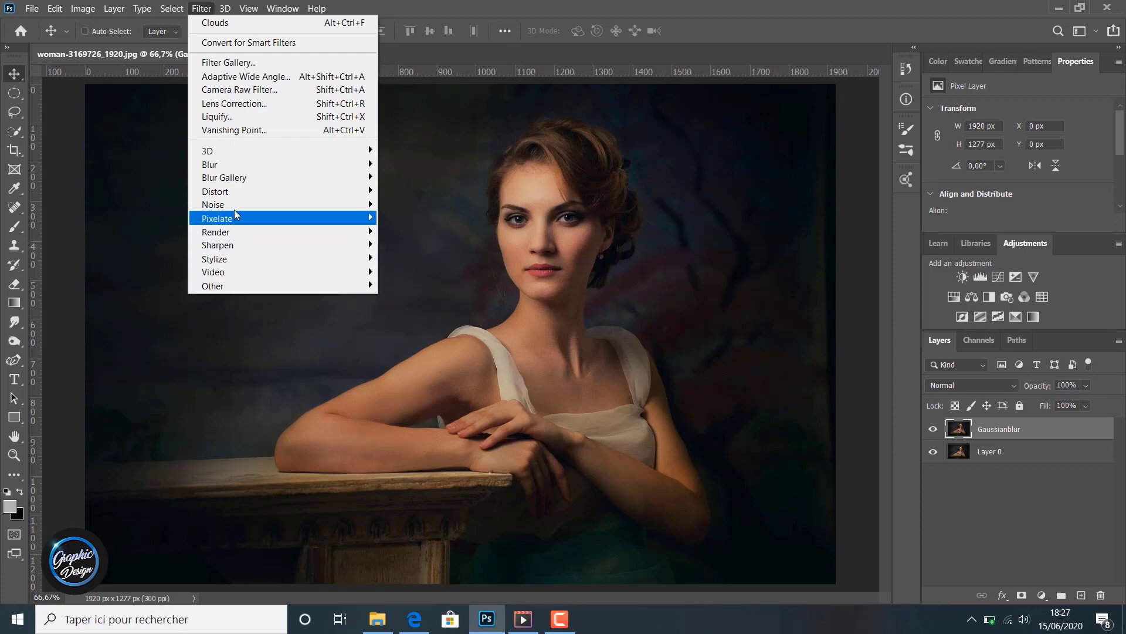
mouse_move(238, 167)
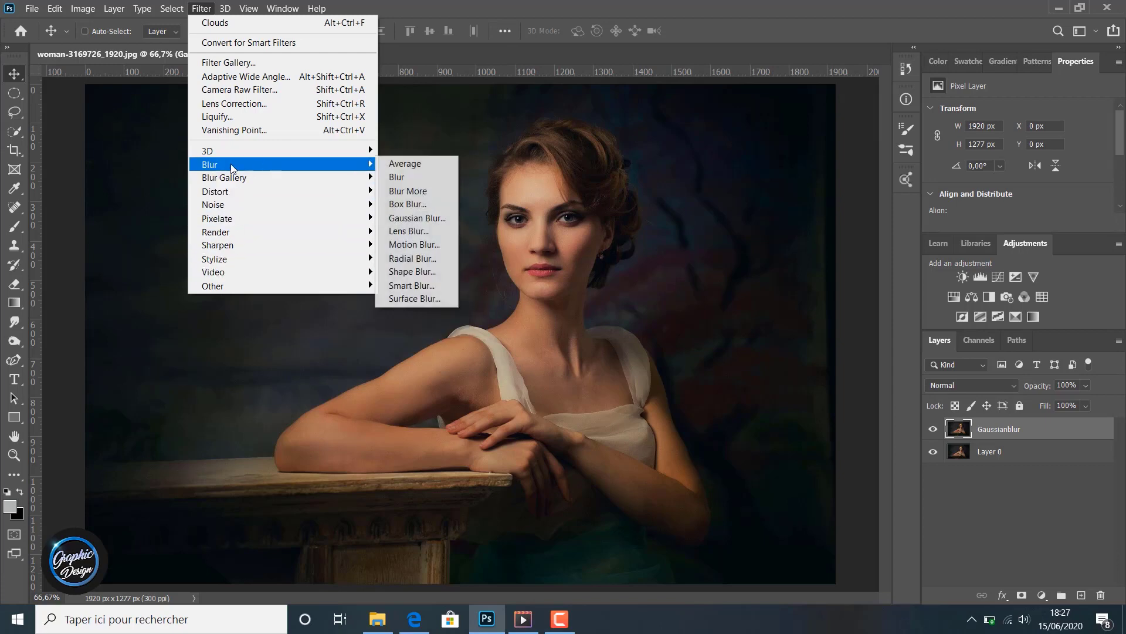
left_click(441, 214)
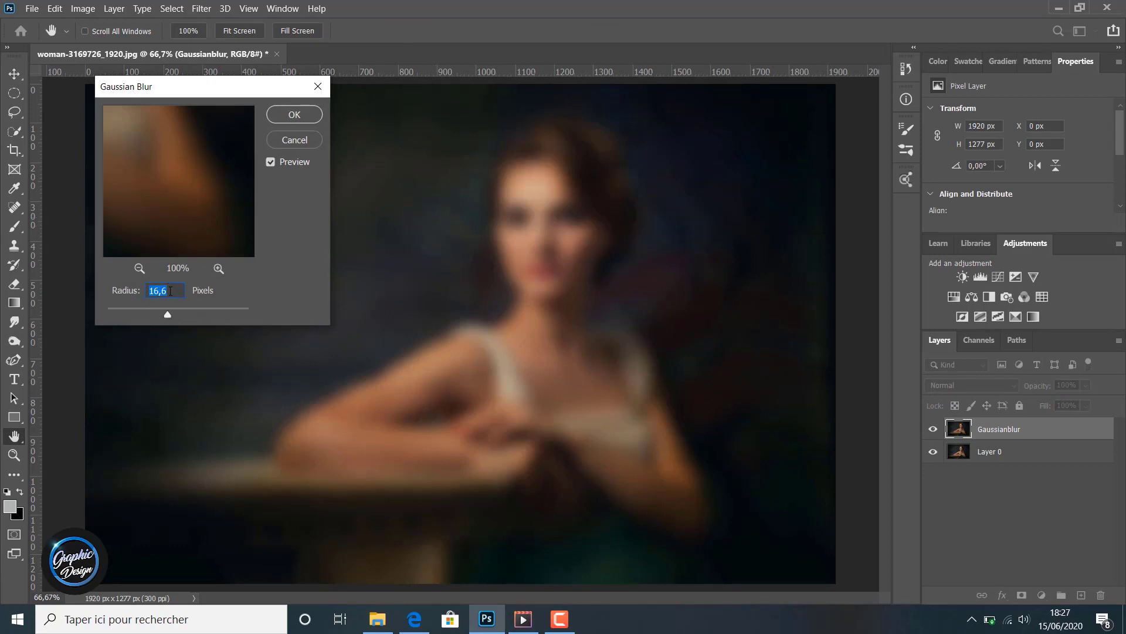
left_click(271, 163)
left_click(272, 163)
left_click(272, 163)
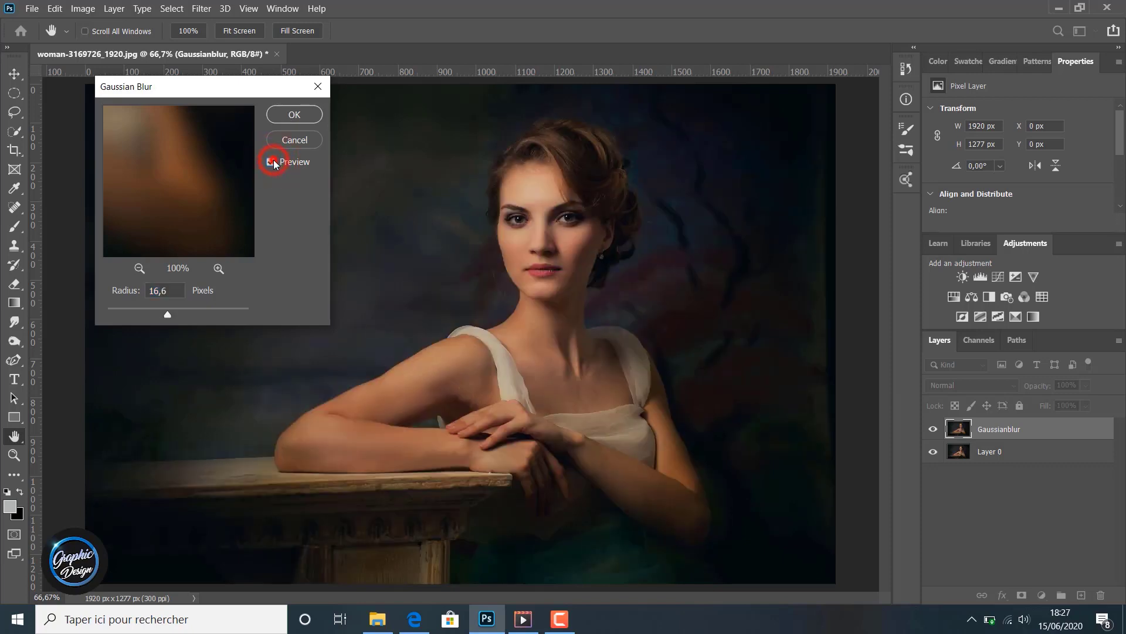
left_click(272, 163)
left_click(272, 163)
left_click(272, 162)
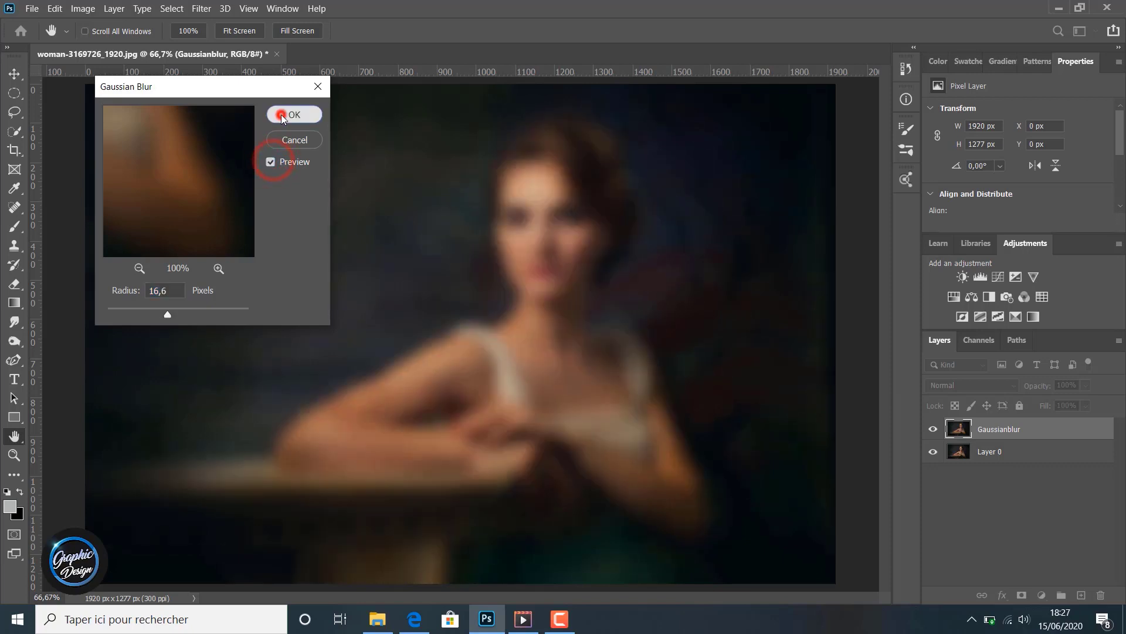
left_click(282, 116)
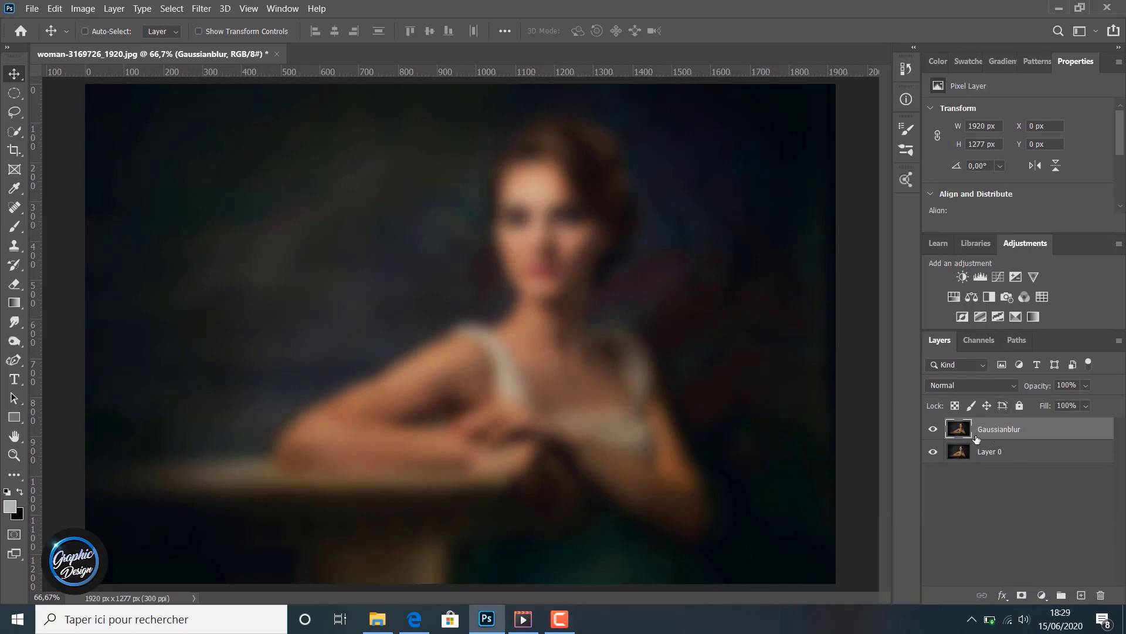
- Set the Gaussianblur layer to Soft Light blending at 66% opacity, and compare the image with and without it
left_click(980, 453)
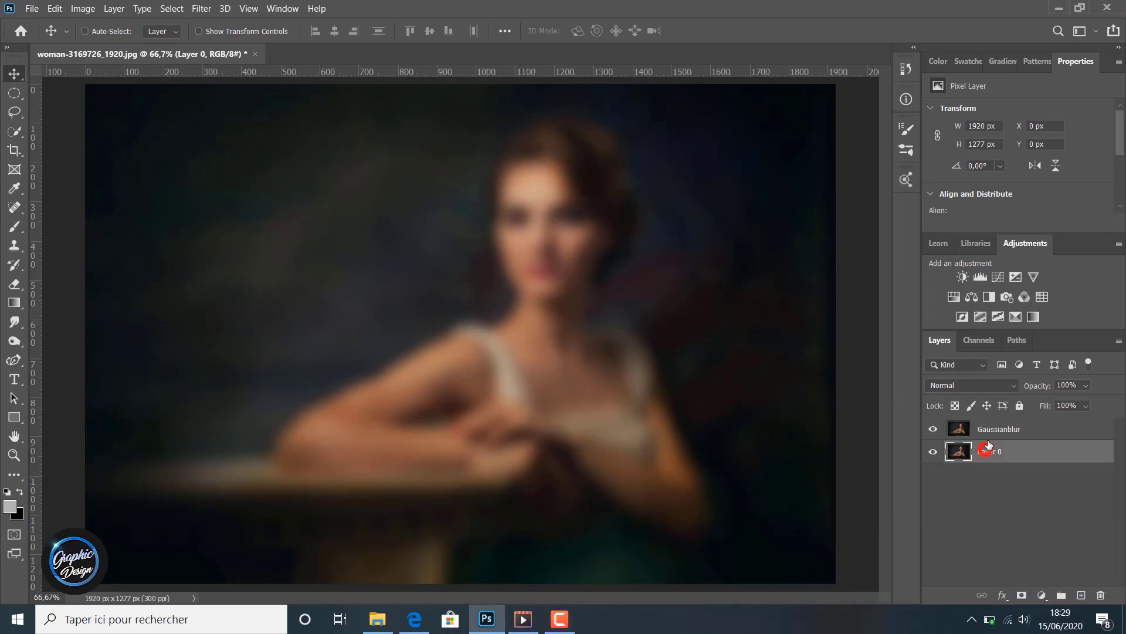
left_click(991, 428)
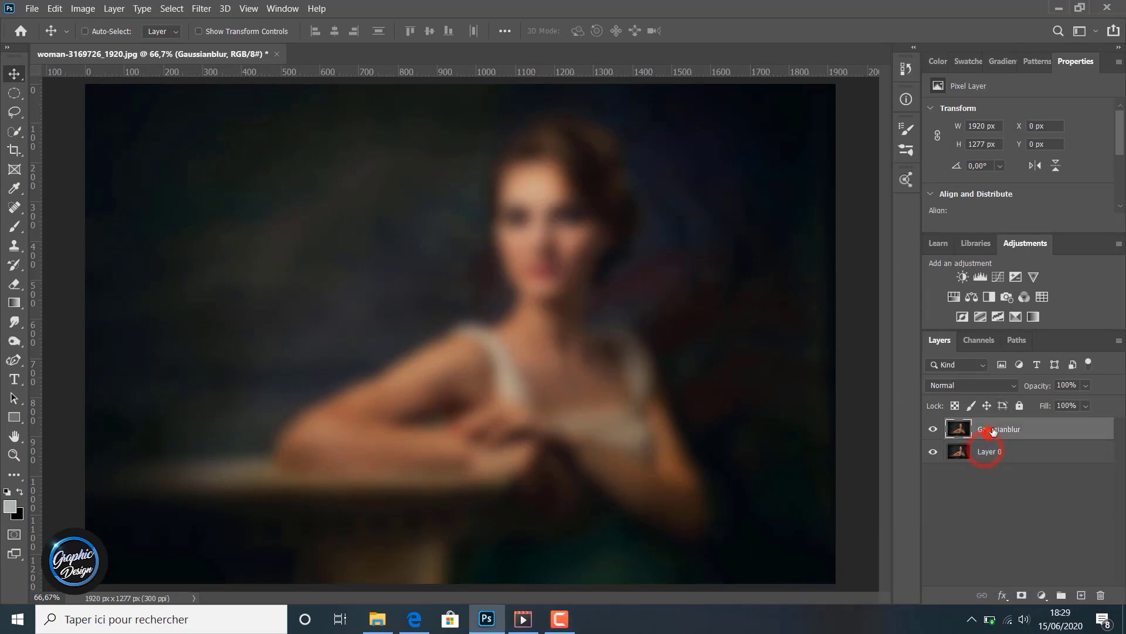
left_click(987, 384)
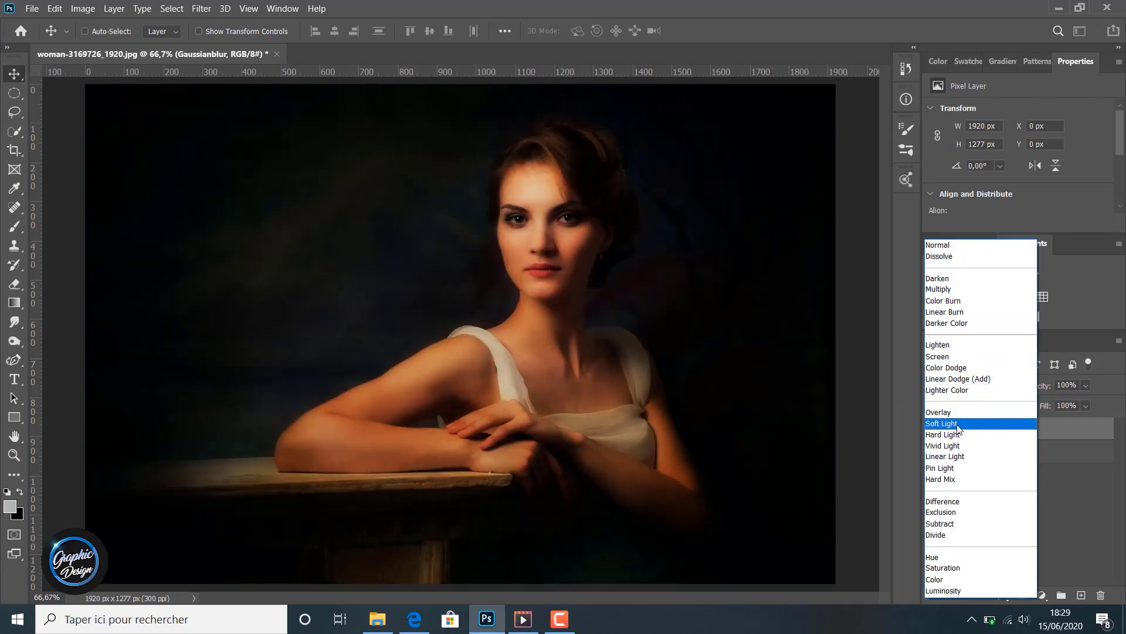
left_click(954, 426)
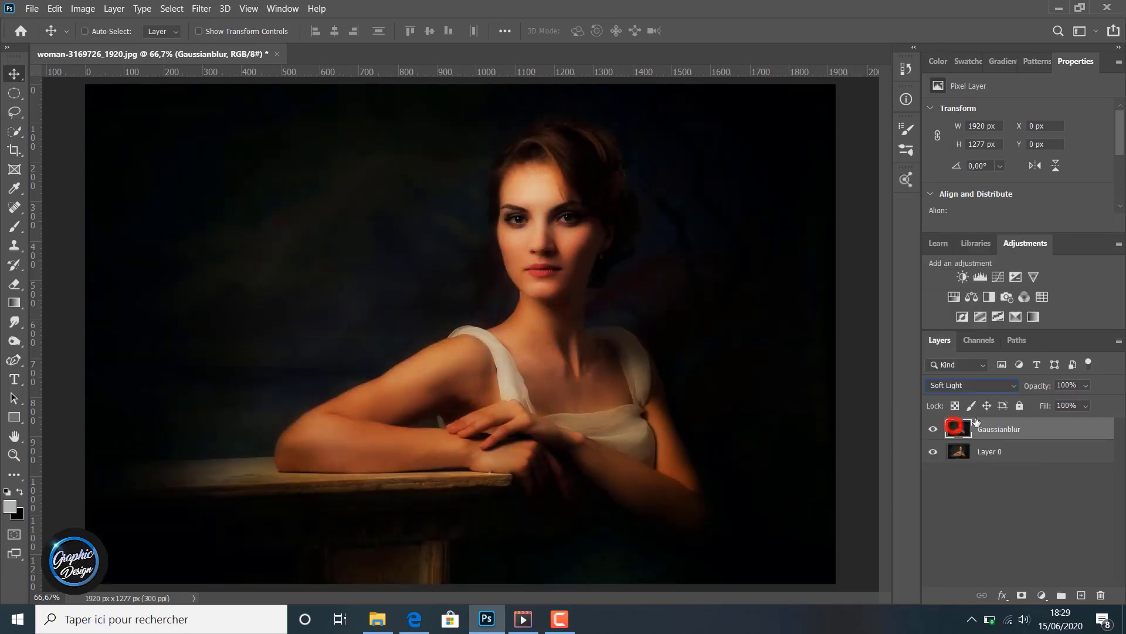
left_click(1085, 386)
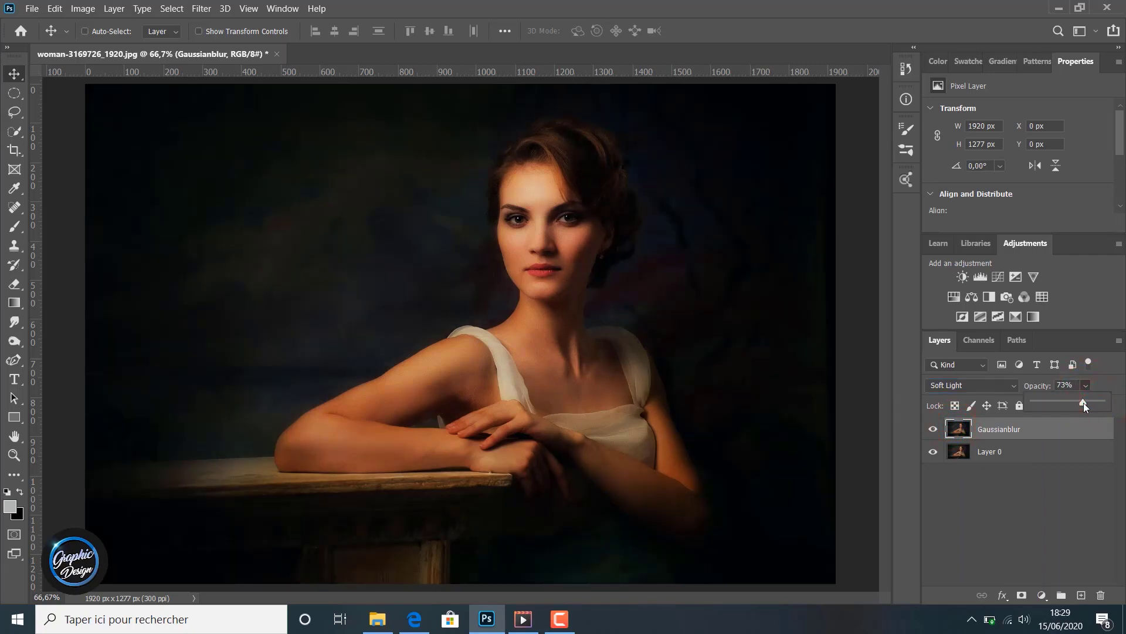
left_click(933, 429)
left_click(933, 429)
left_click(934, 428)
left_click(934, 429)
left_click(934, 429)
left_click(933, 429)
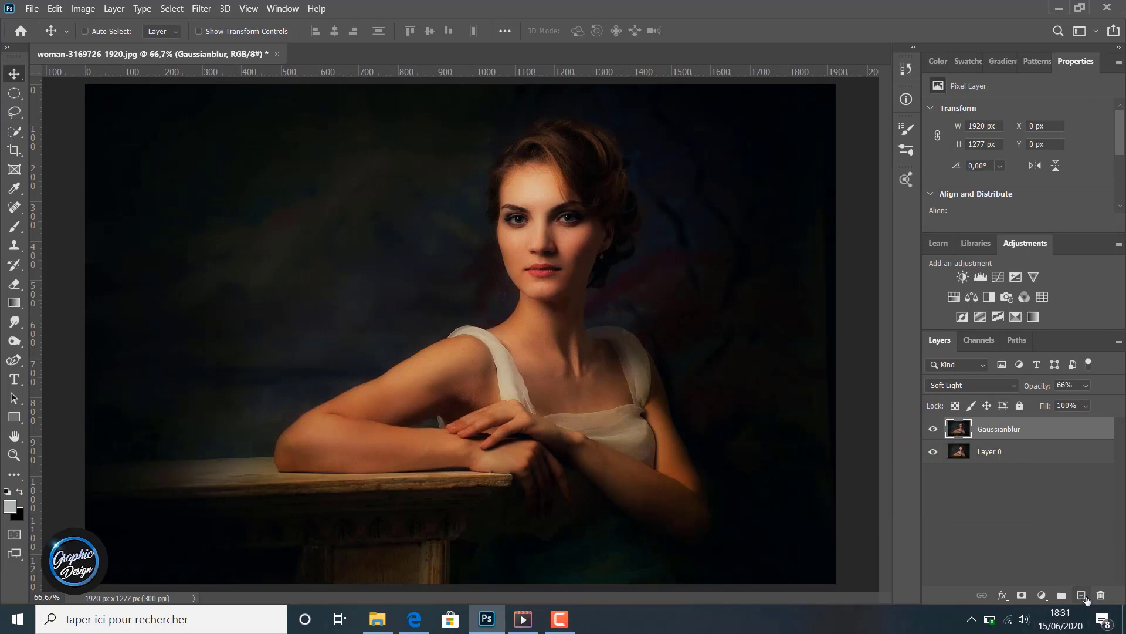
- Add a new empty layer above Gaussianblur and name it Vignette
left_click(1083, 596)
double_click(992, 428)
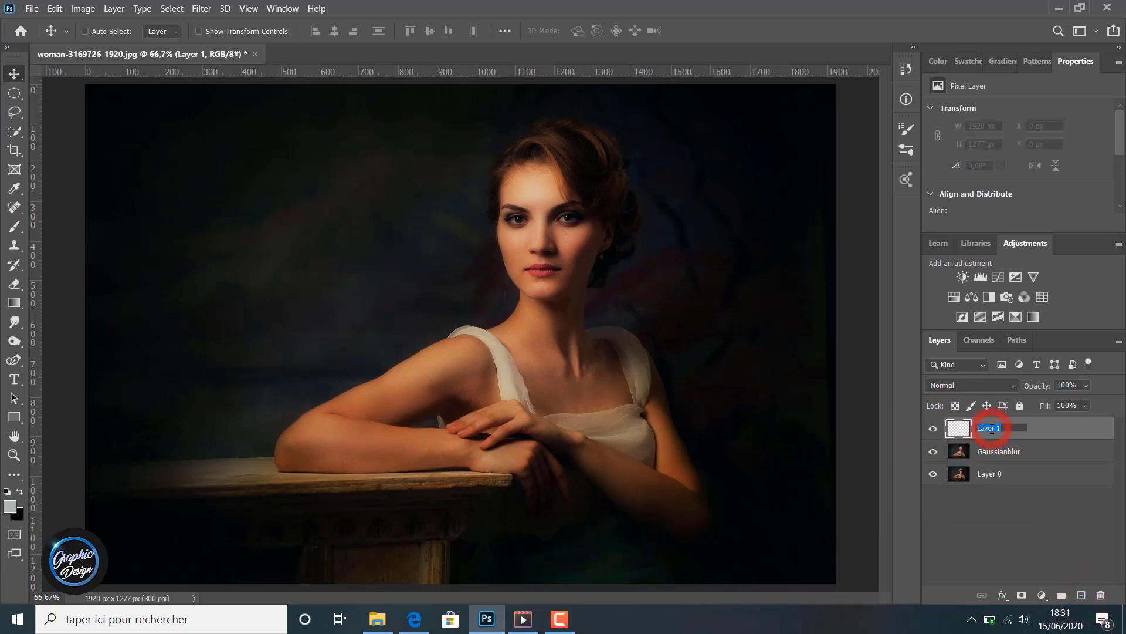
type("Vignette")
key("Return")
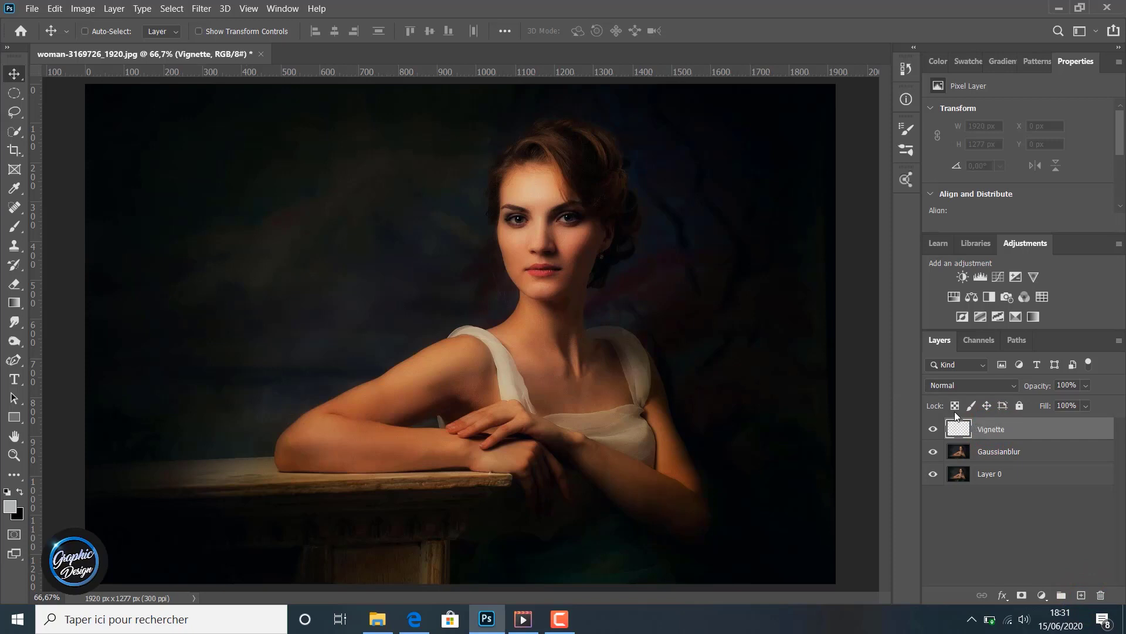
- Fill the Vignette layer with 50% Gray in Normal mode at 100% opacity
left_click(56, 8)
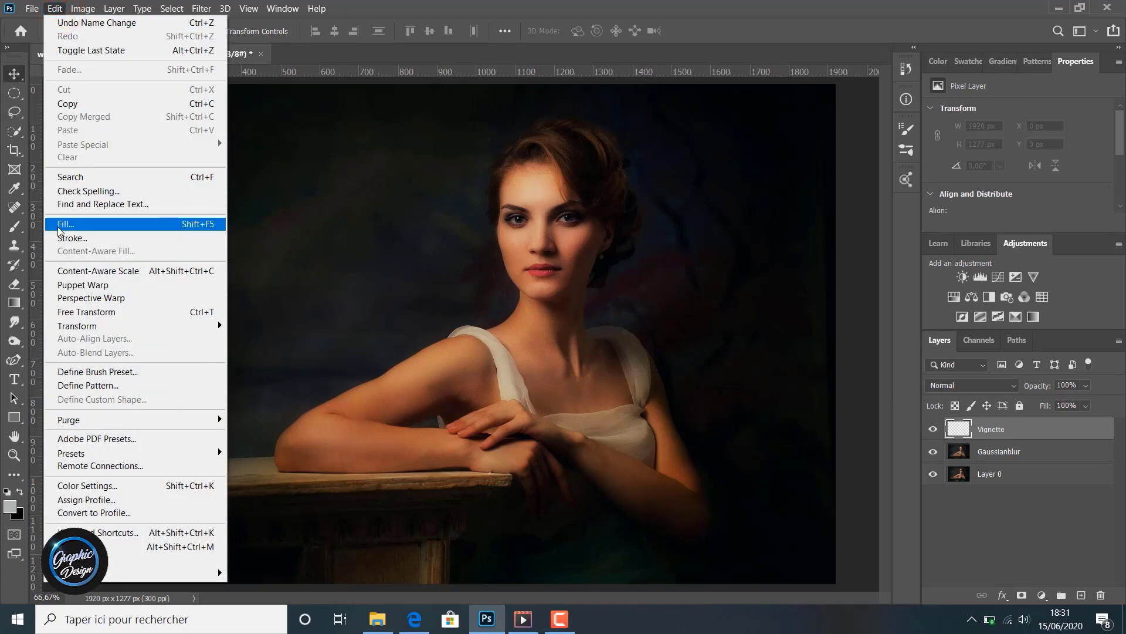
left_click(70, 225)
left_click(229, 120)
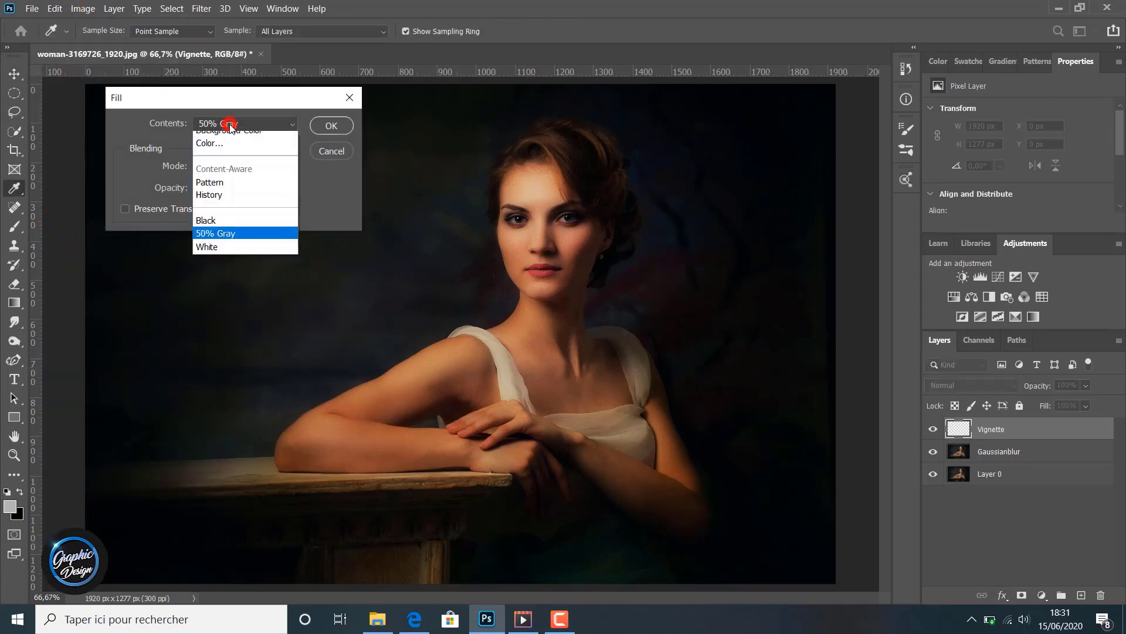
left_click(223, 255)
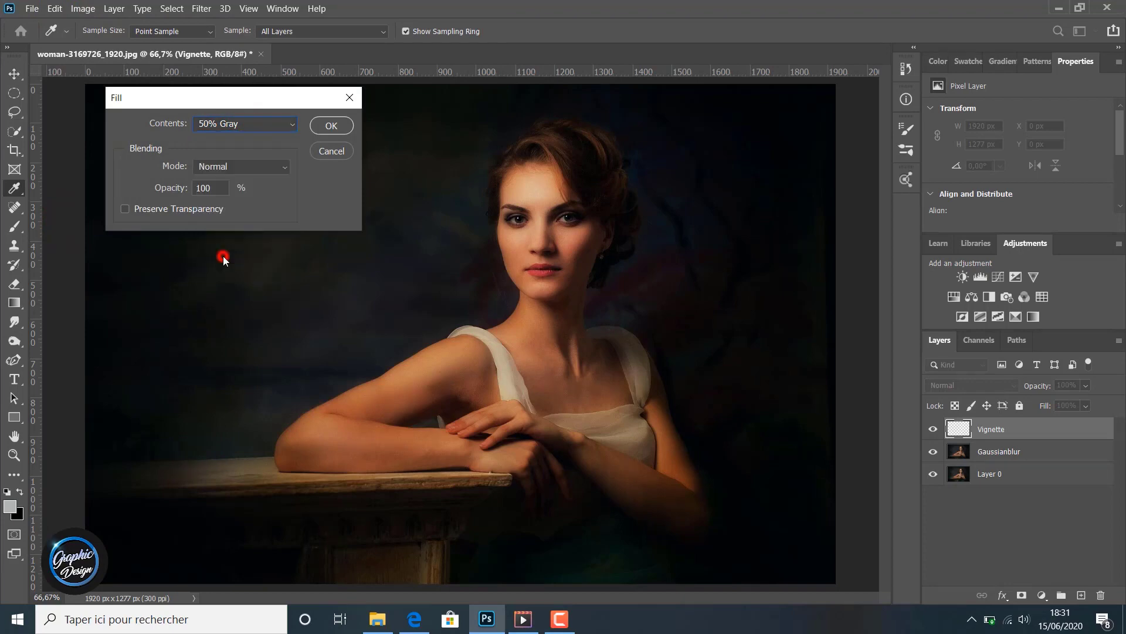
left_click(330, 125)
key("v")
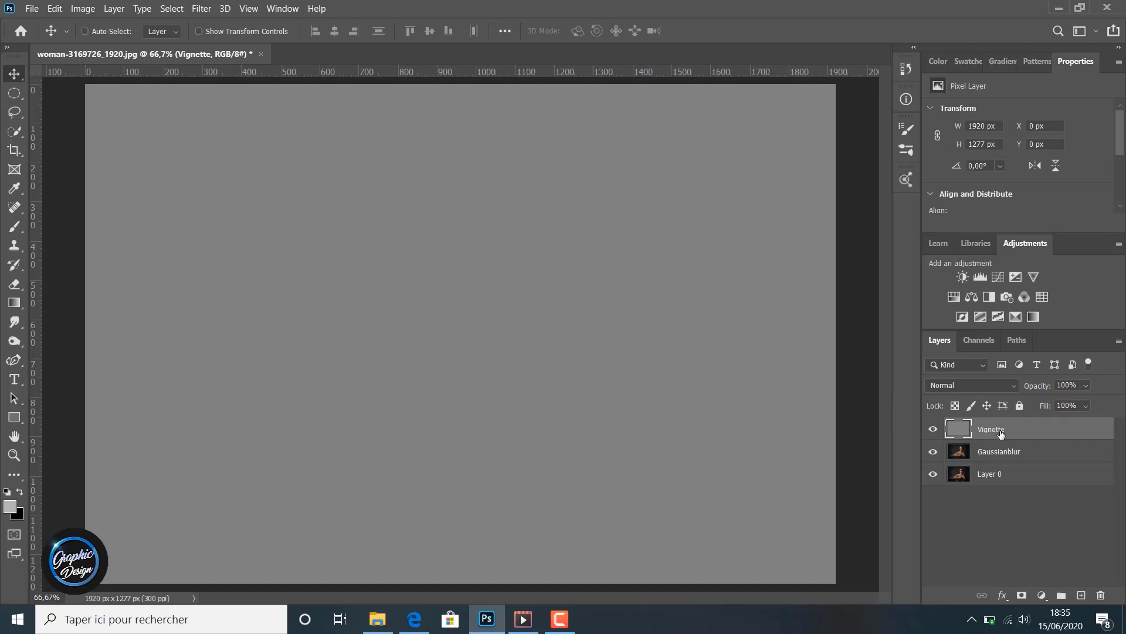
- Apply Lens Correction to the Vignette layer with a custom vignette amount of -100 and a midpoint of +10
left_click(204, 11)
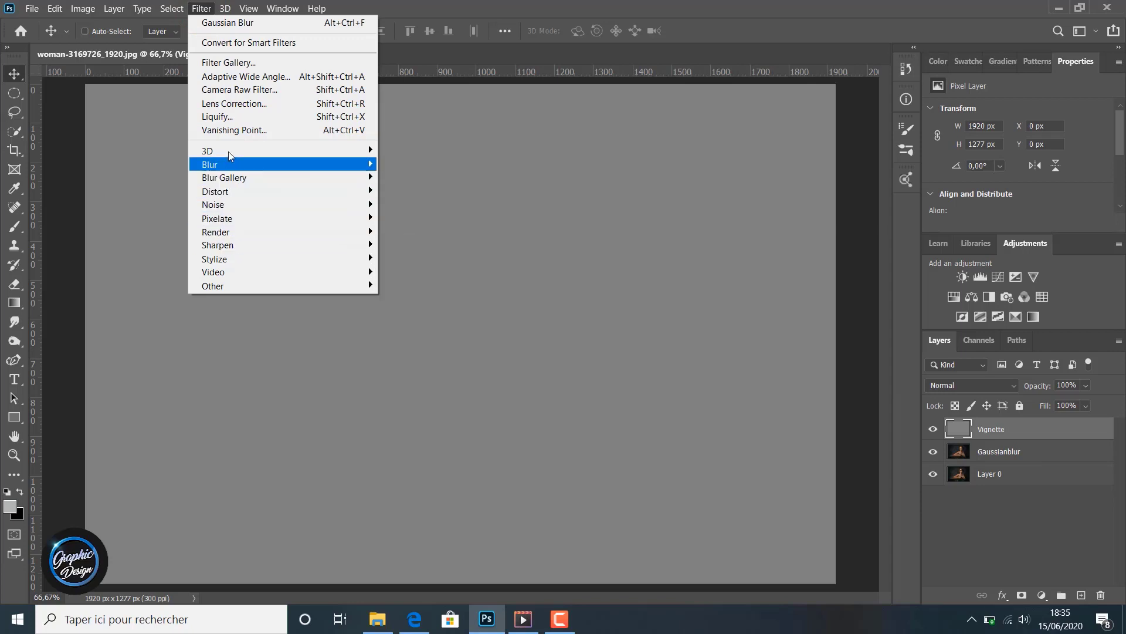
mouse_move(228, 152)
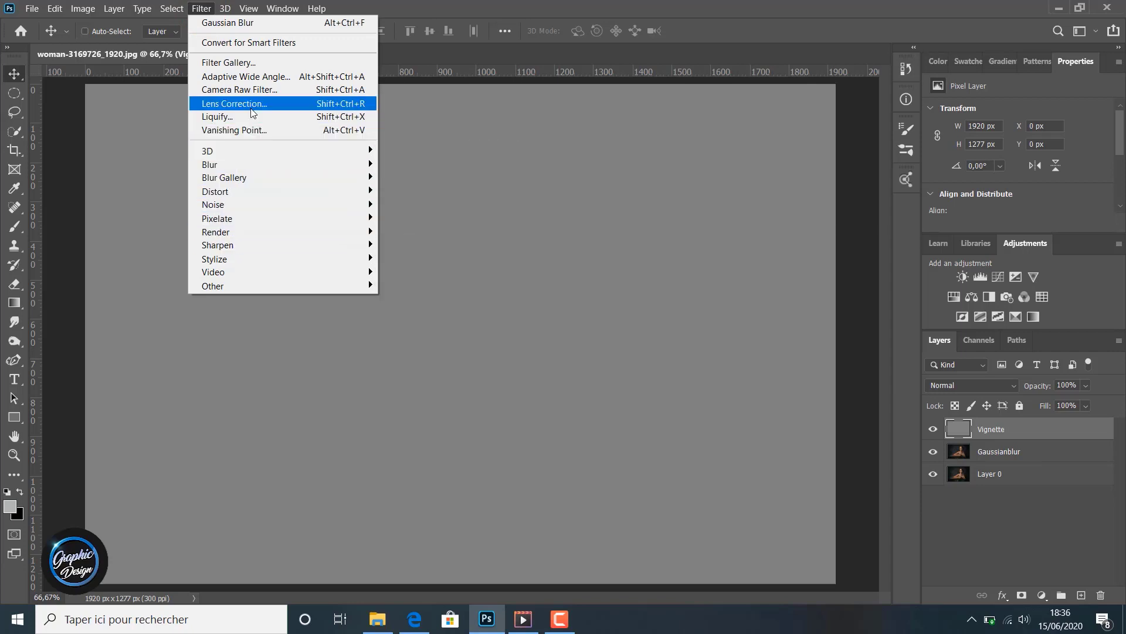
left_click(223, 105)
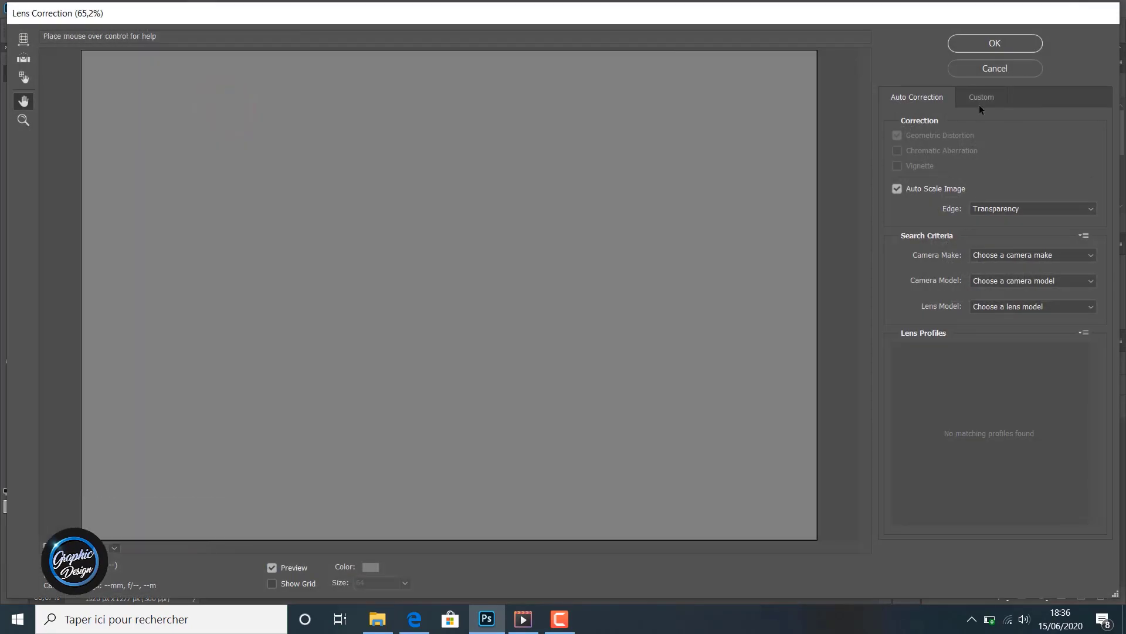
left_click(976, 100)
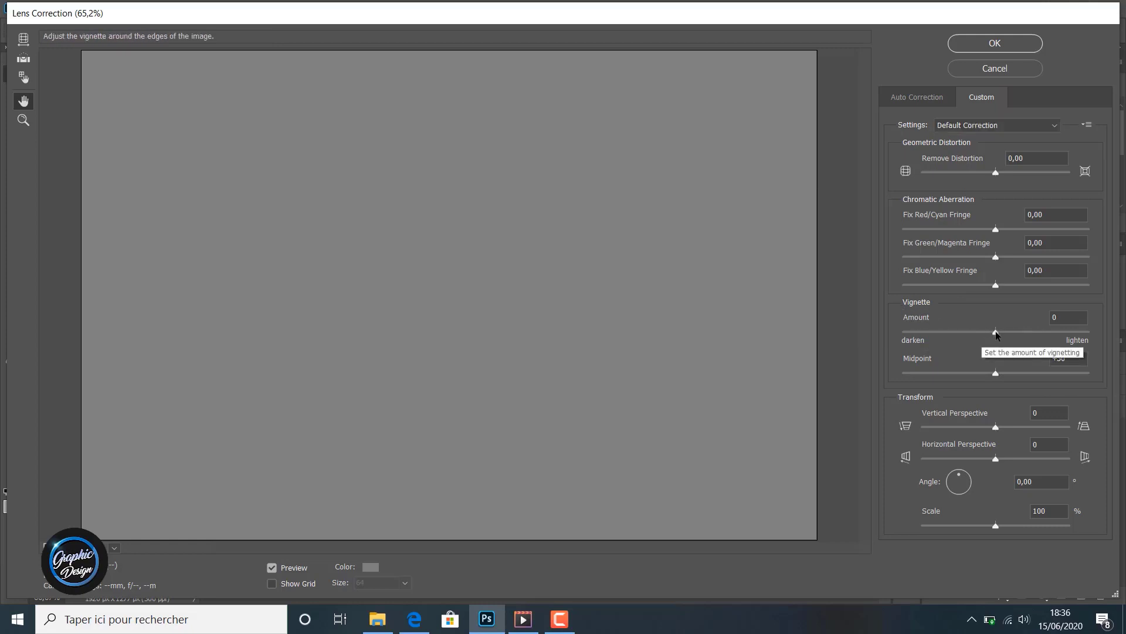
left_click_drag(997, 329, 892, 333)
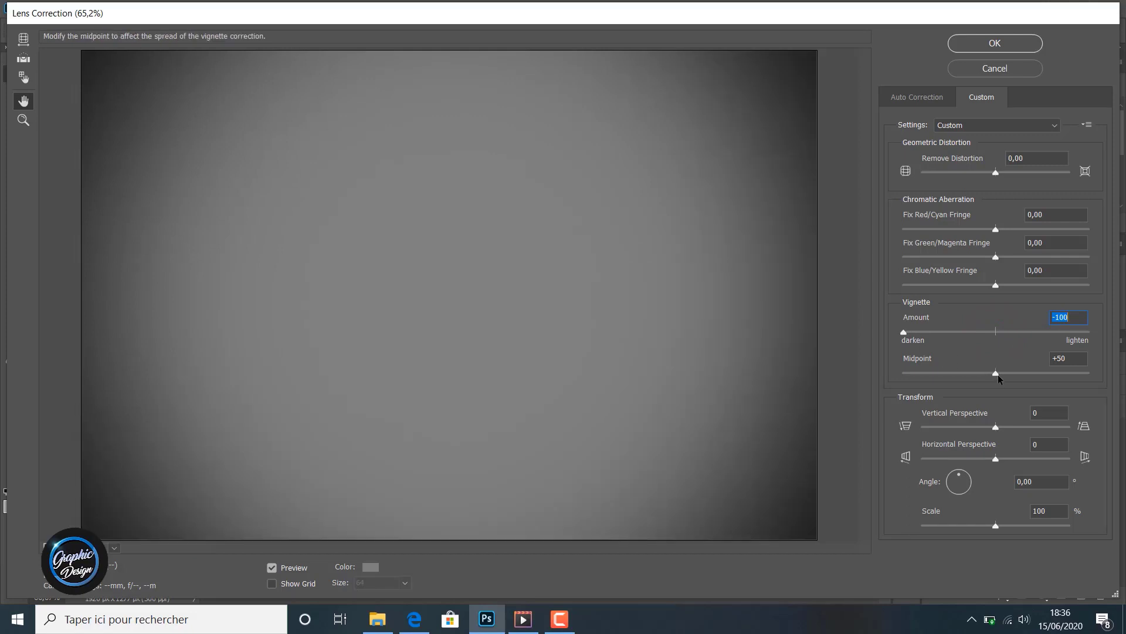
left_click_drag(996, 374, 923, 375)
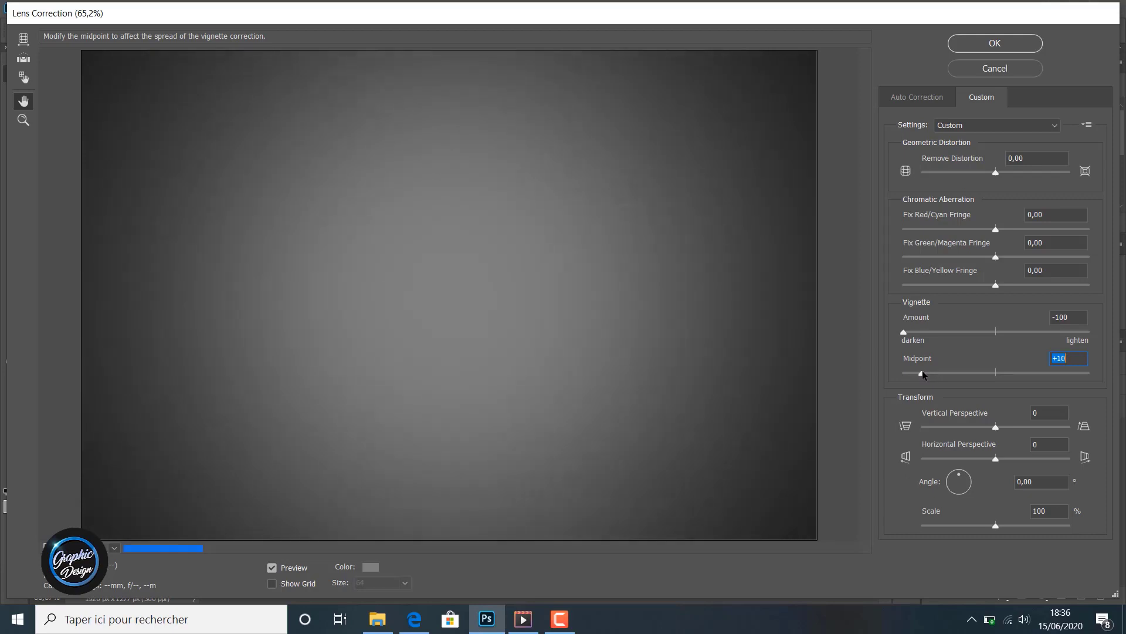
left_click(1069, 316)
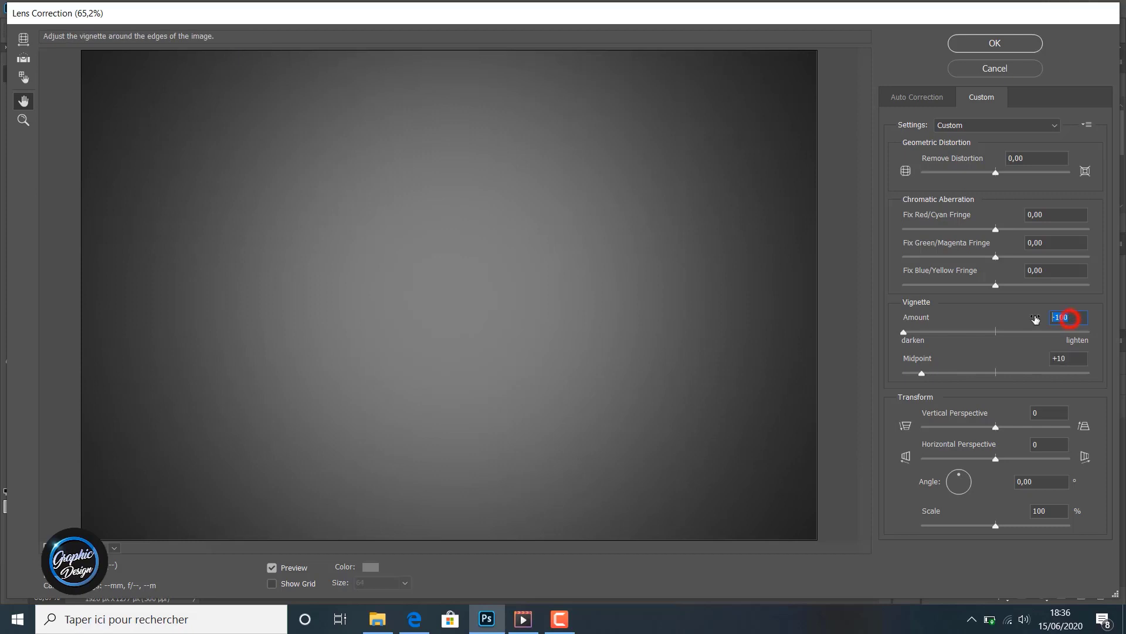
left_click(1069, 359)
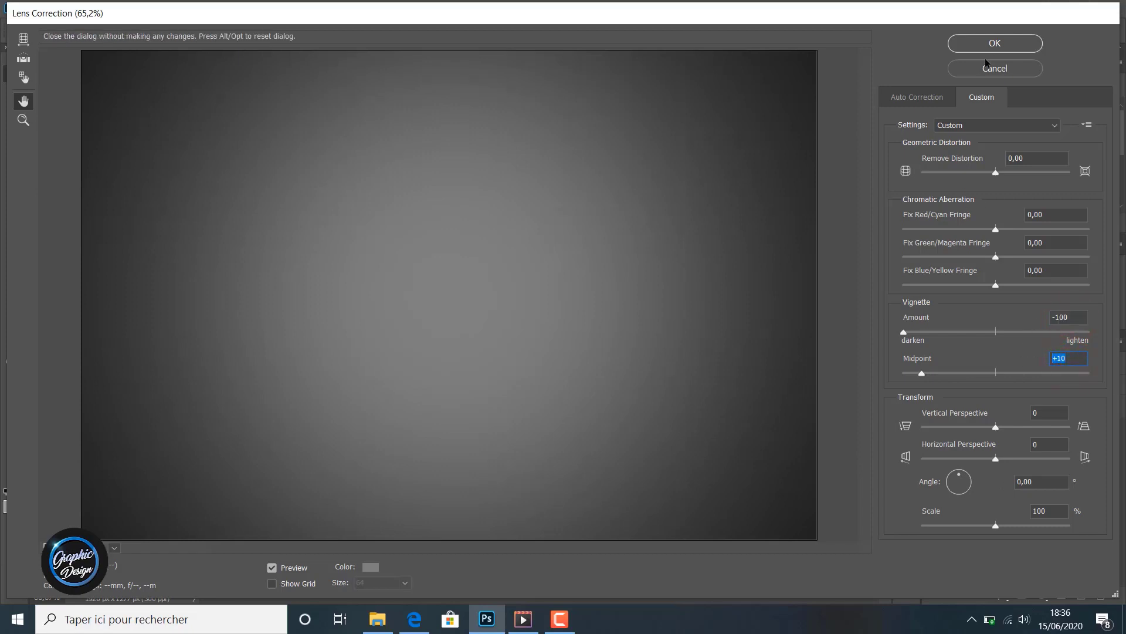
left_click(1016, 43)
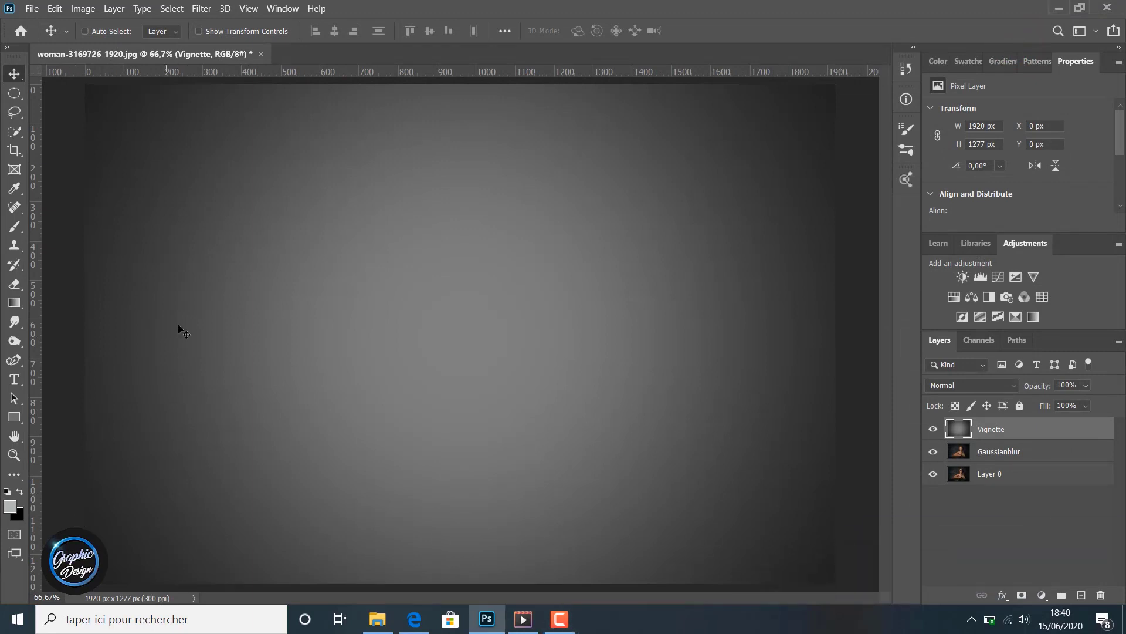
- Set the Vignette layer's blending mode to Hard Light and compare the image with and without it
left_click(973, 388)
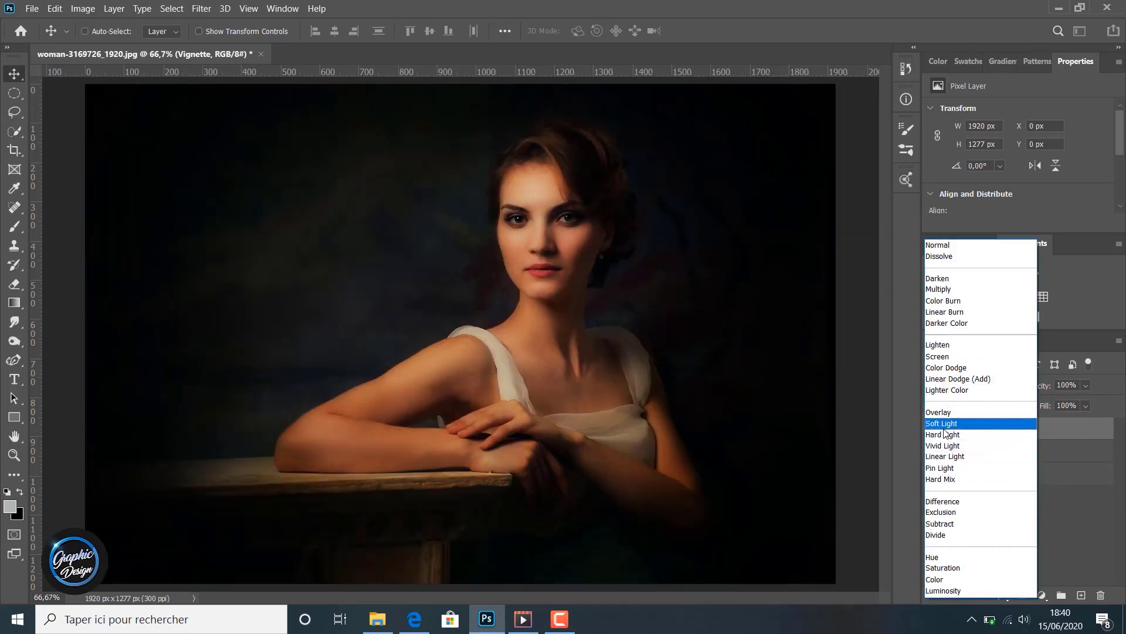
left_click(943, 435)
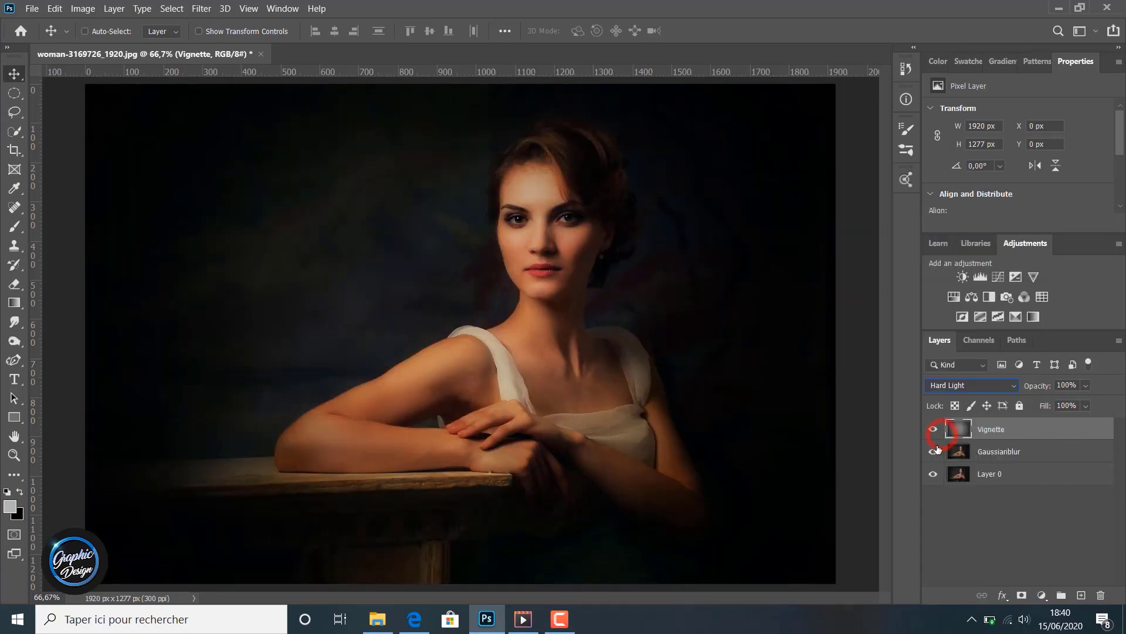
left_click(932, 430)
left_click(932, 430)
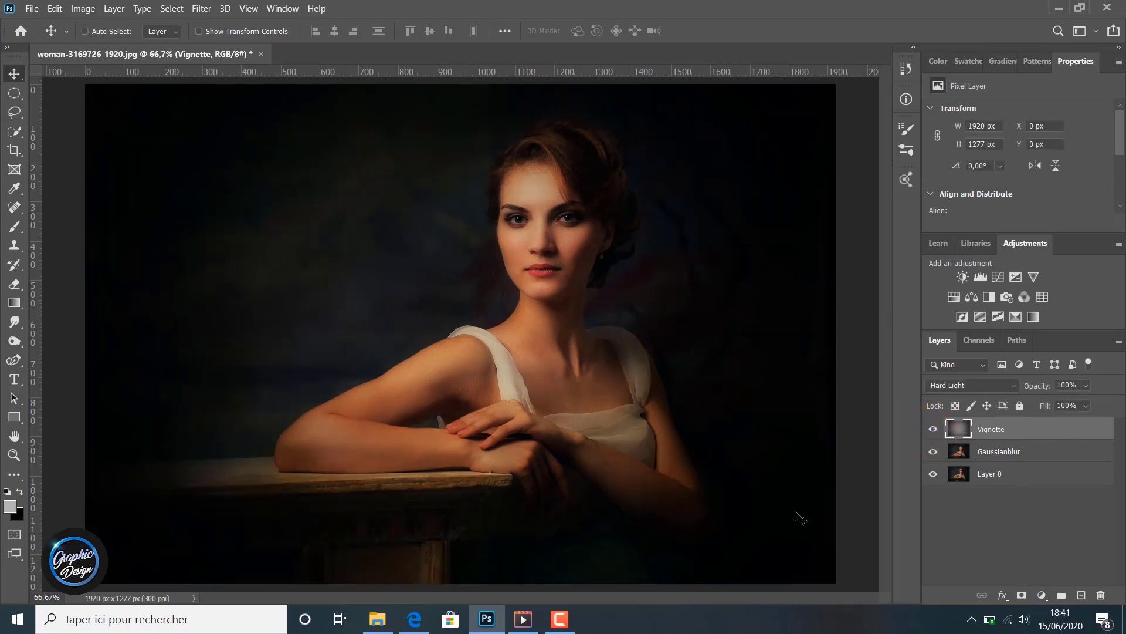
- Add a new empty layer above Vignette and name it Smoke
left_click(1081, 596)
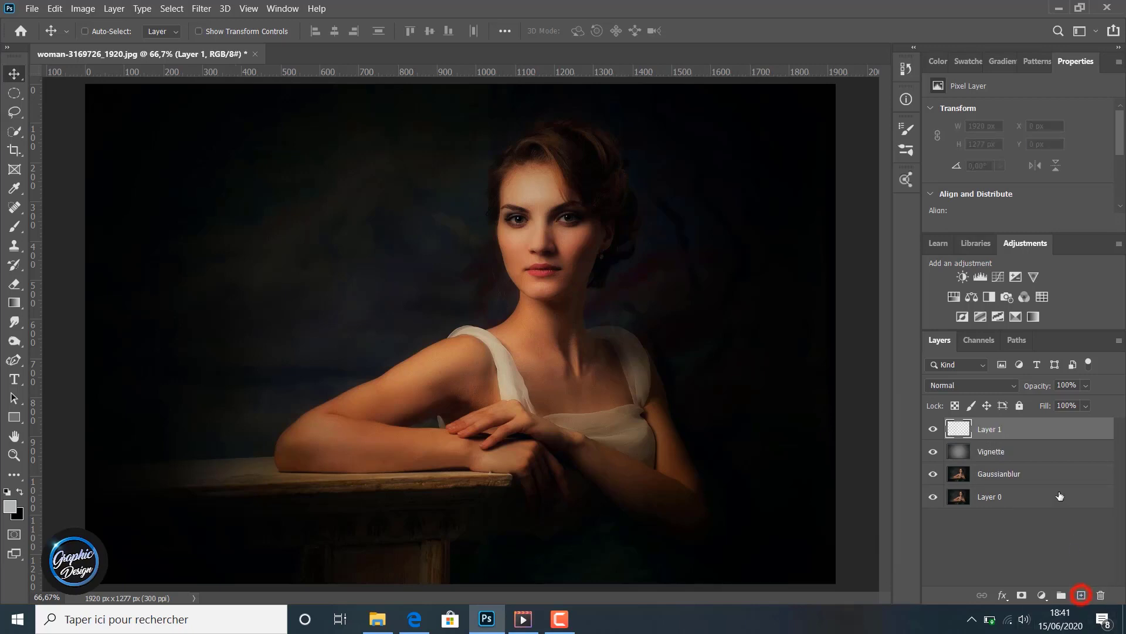
double_click(990, 428)
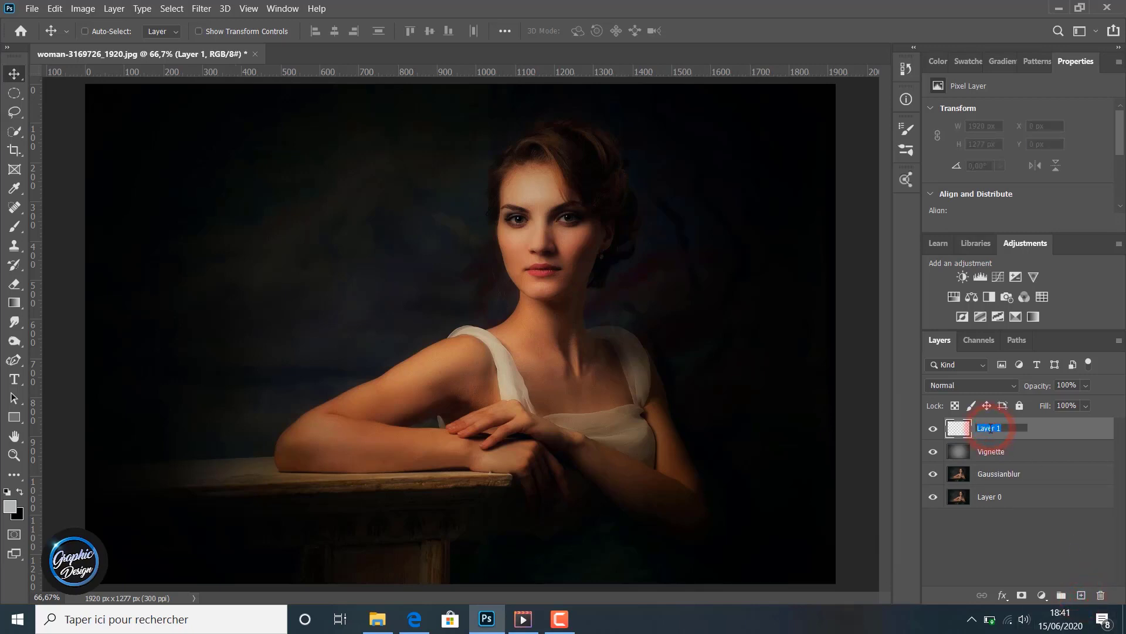
type("Smoke")
key("Return")
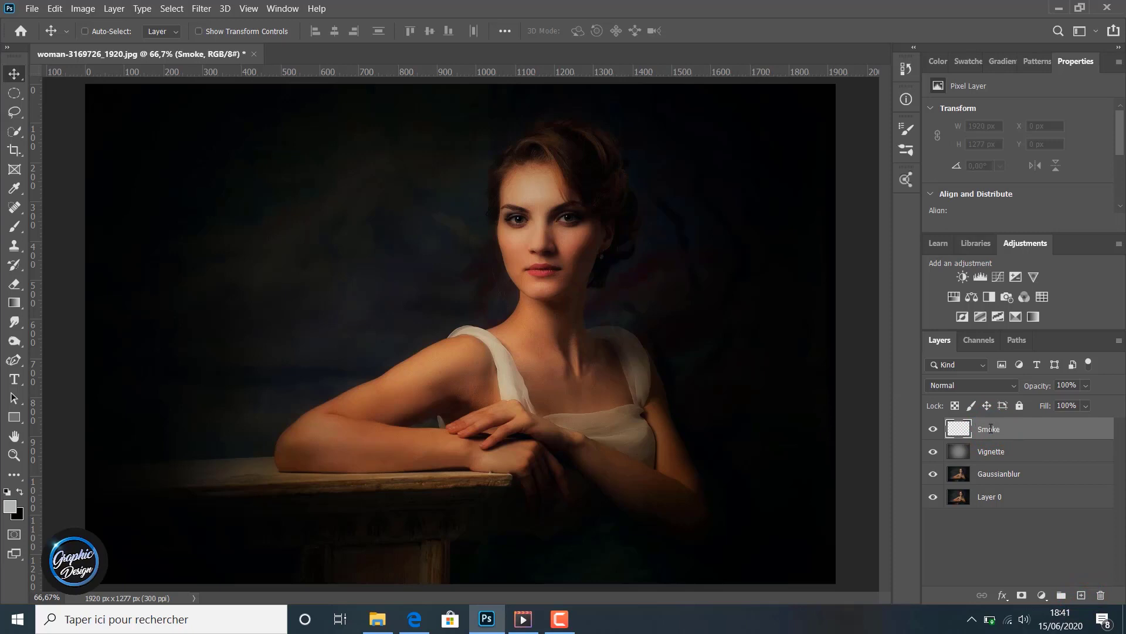
- Set the foreground color to black (000000) and the background color to white
left_click(11, 507)
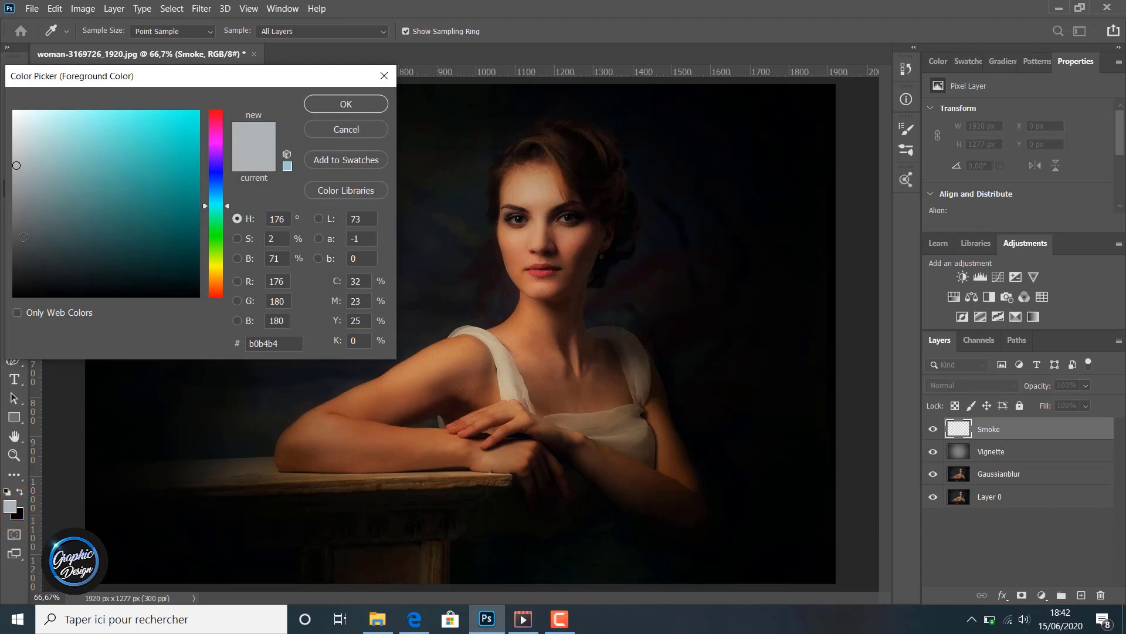
left_click_drag(24, 237, 204, 301)
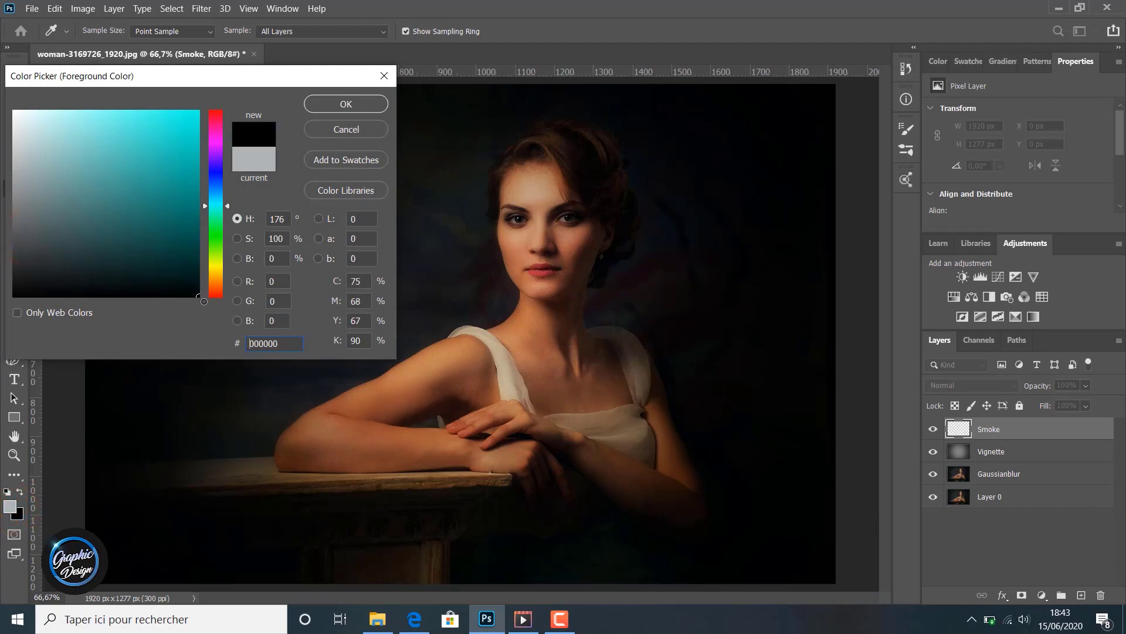
left_click(342, 104)
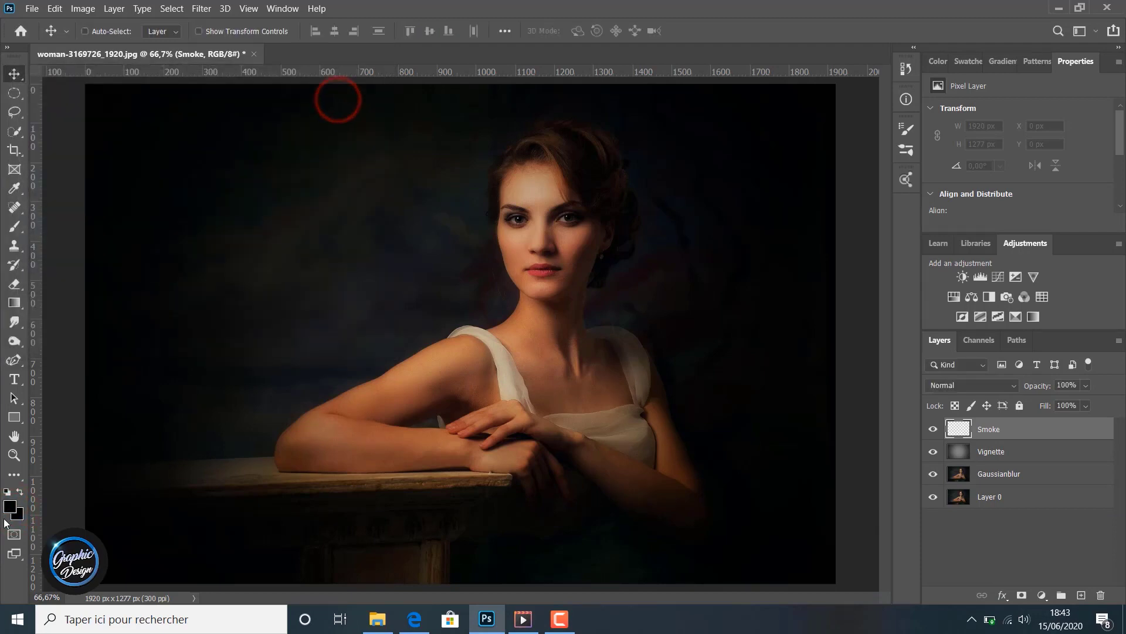
left_click(18, 516)
left_click_drag(40, 171, 12, 109)
left_click(326, 100)
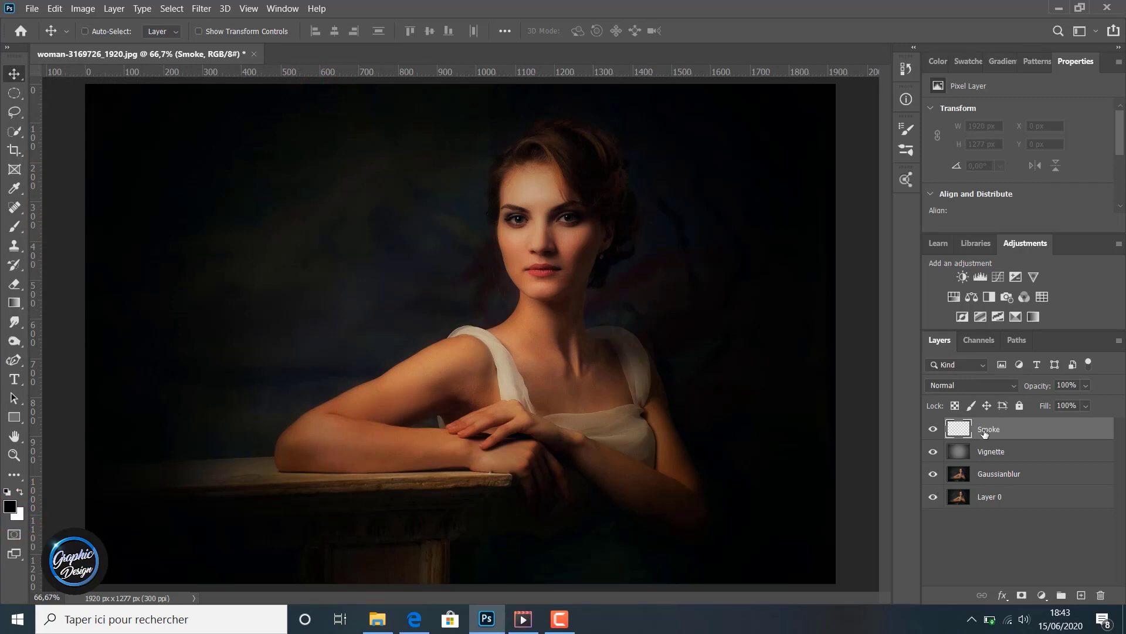
- Render the Clouds filter on the Smoke layer
left_click(201, 9)
mouse_move(213, 233)
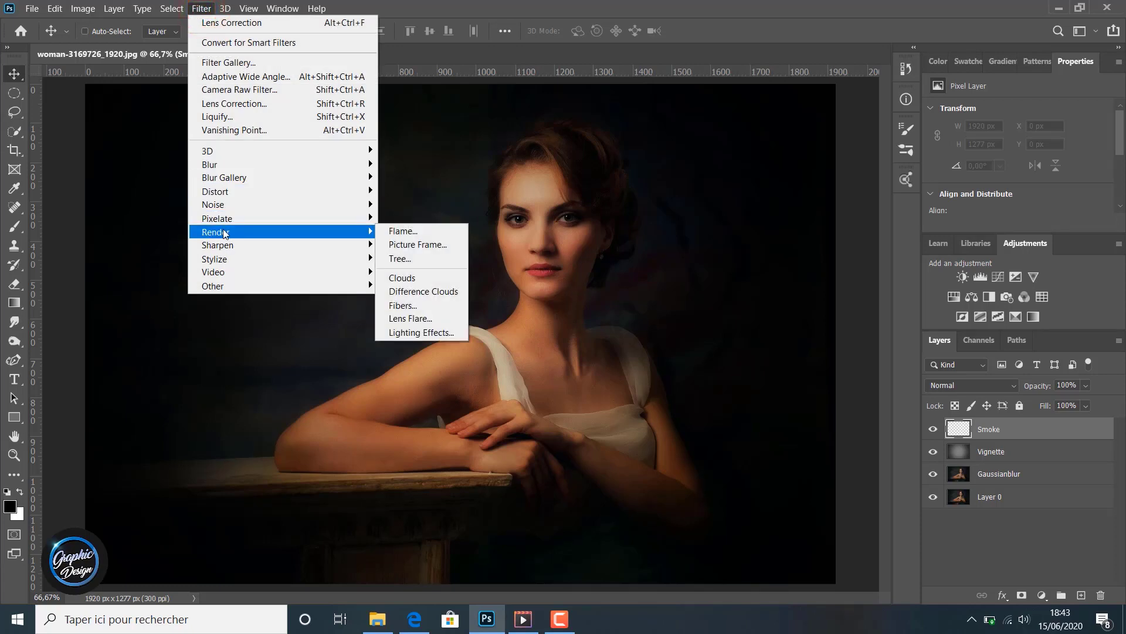
left_click(401, 279)
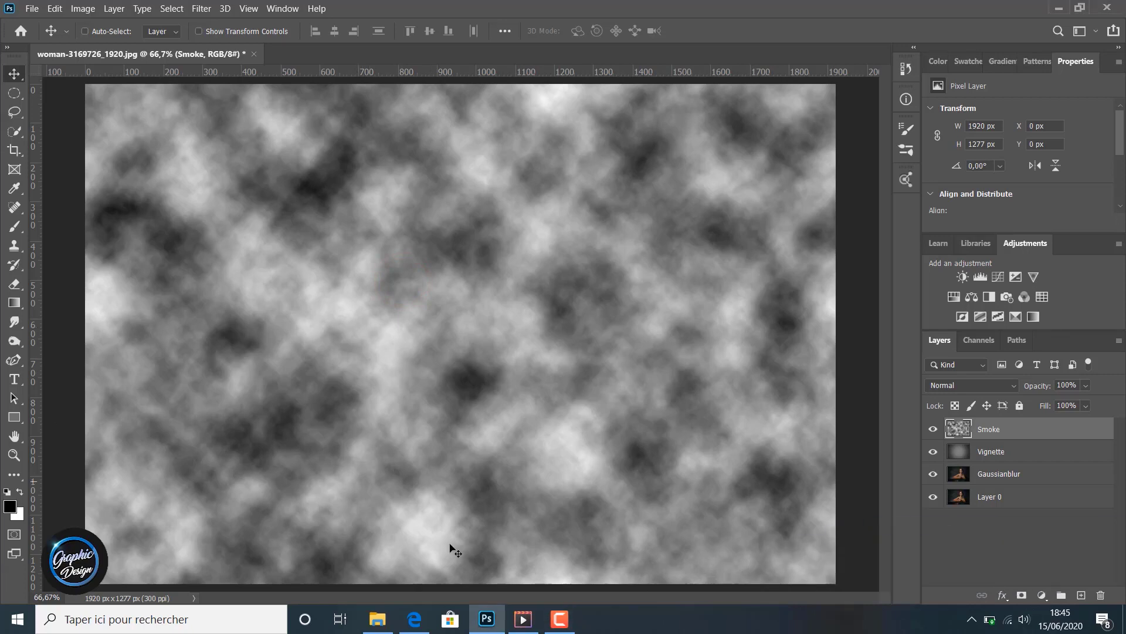
- Set the Smoke layer's blending mode to Screen and convert the layer to a smart object
left_click(976, 385)
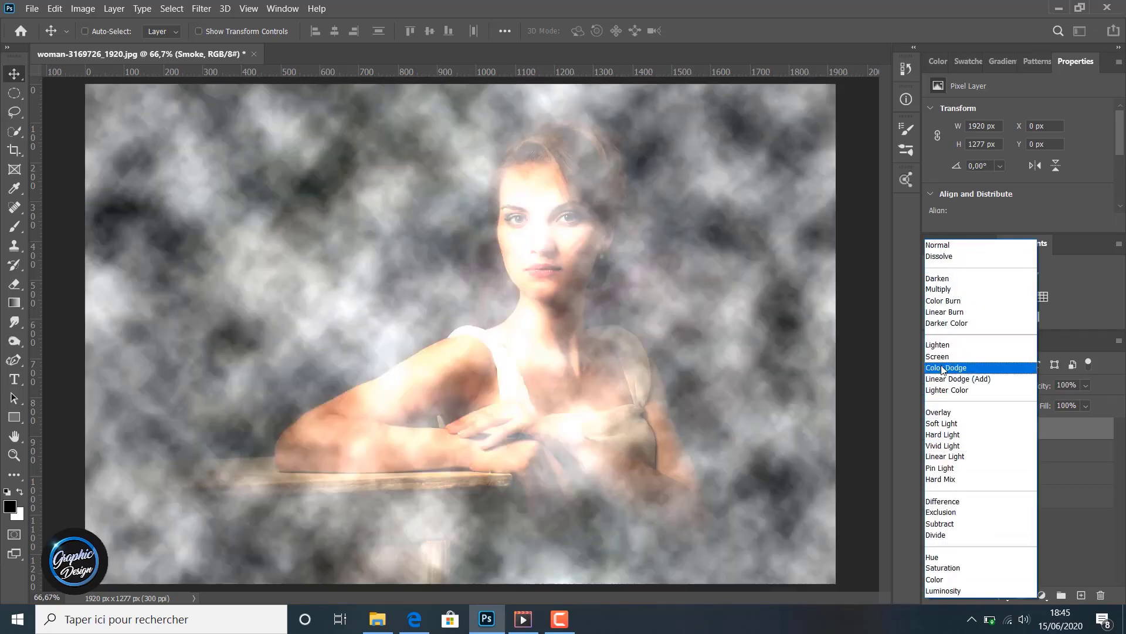
left_click(941, 357)
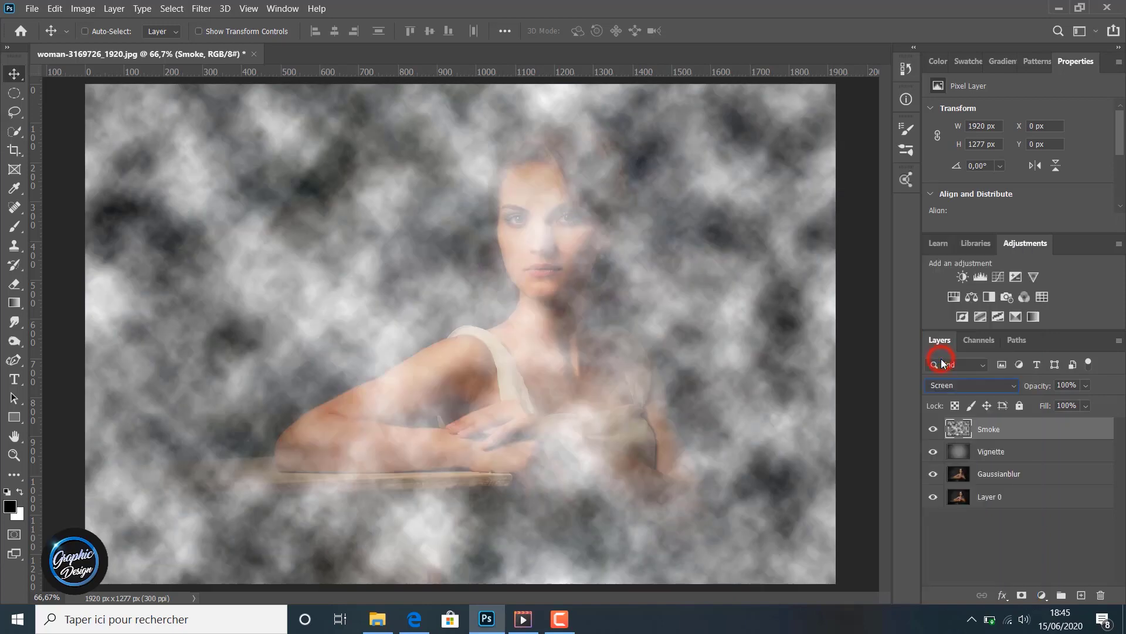
right_click(980, 435)
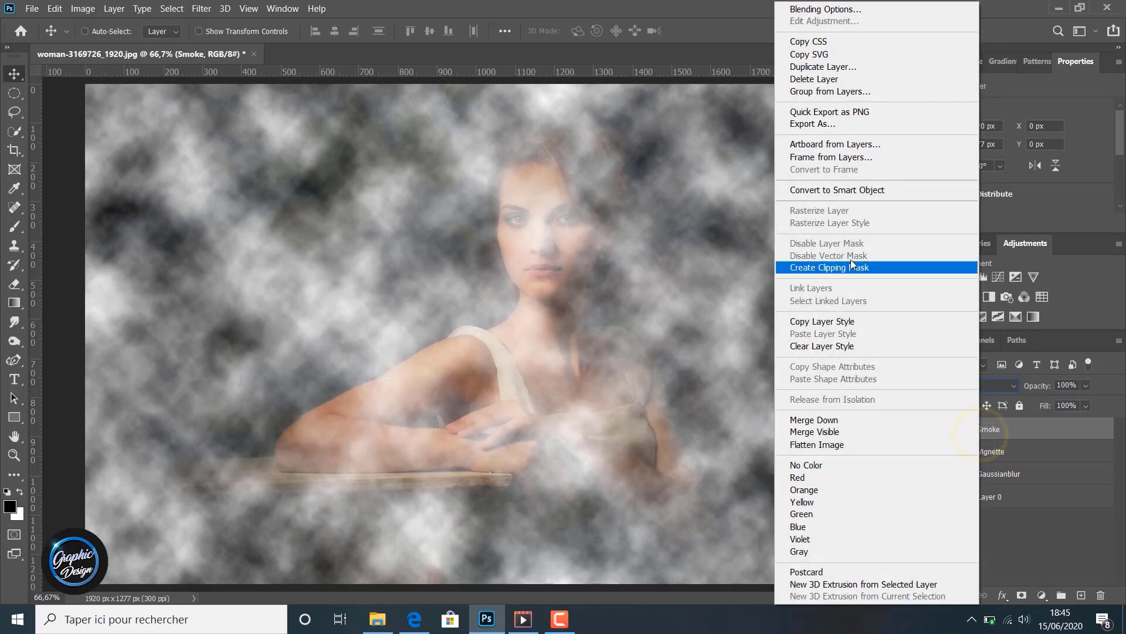
left_click(832, 191)
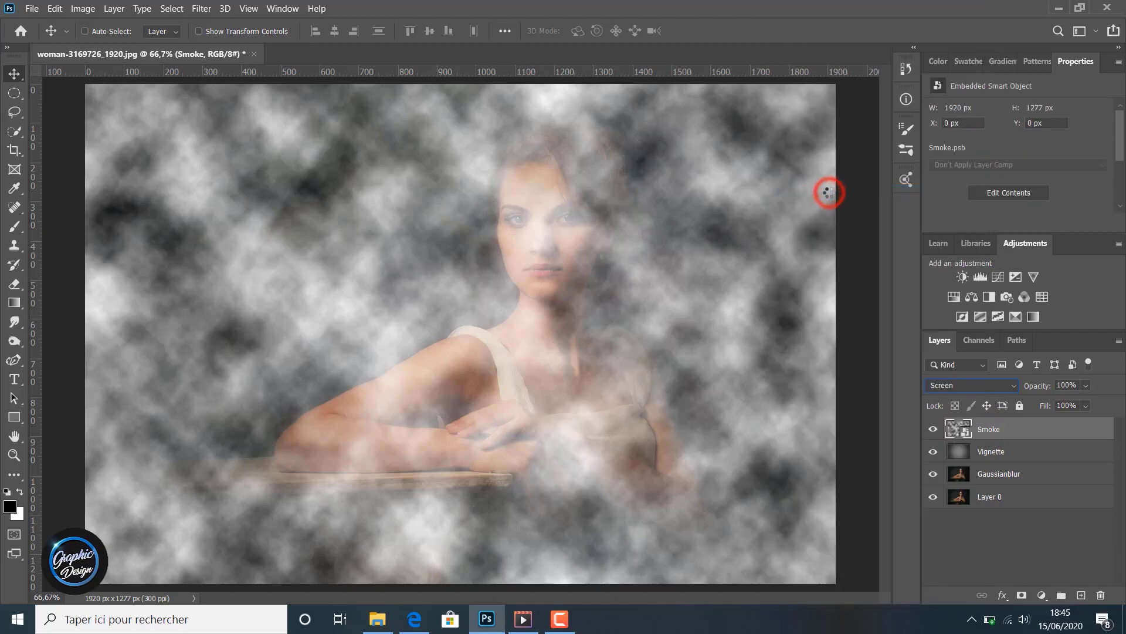
- Free-transform the Smoke layer with linked proportions, scaling its width and height to 317%
key("ctrl+t")
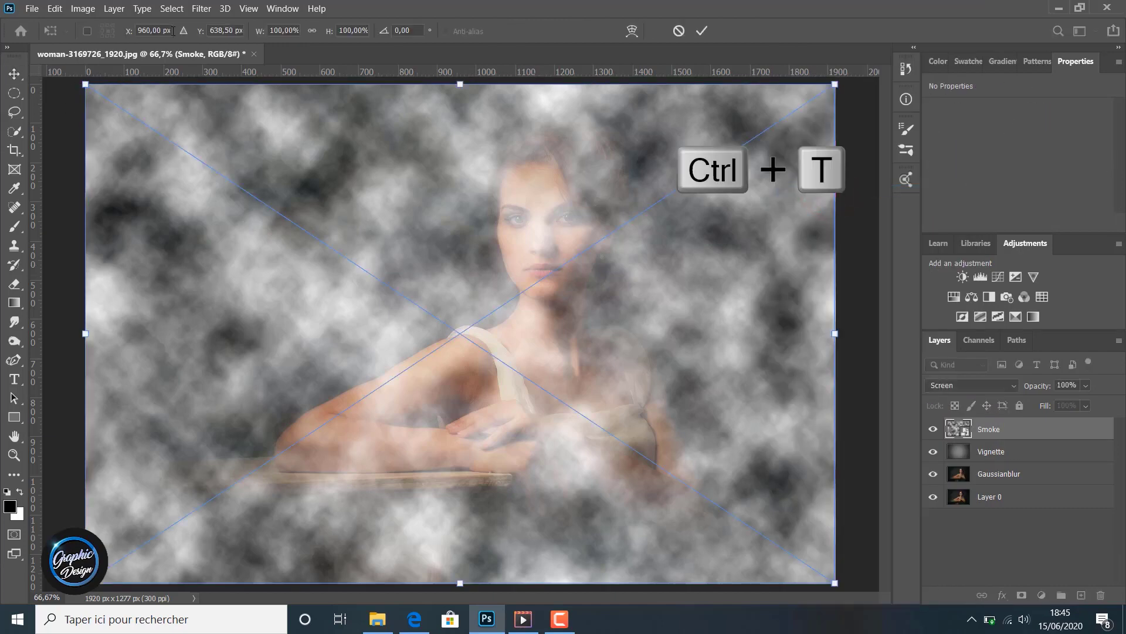
left_click(312, 31)
left_click_drag(258, 33, 539, 61)
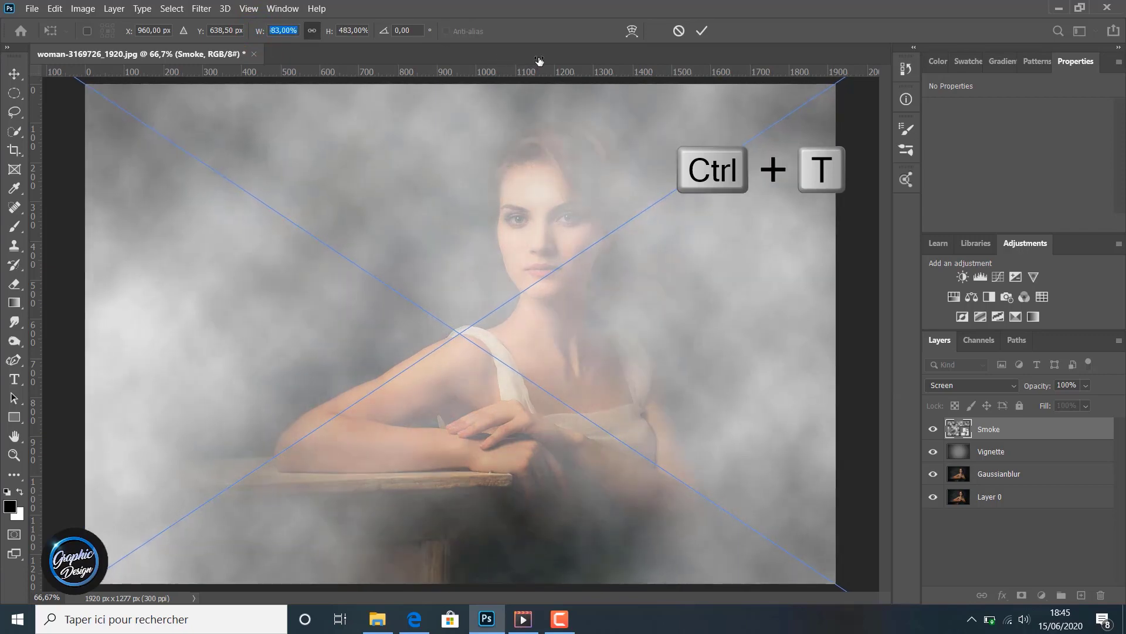
left_click_drag(534, 61, 406, 59)
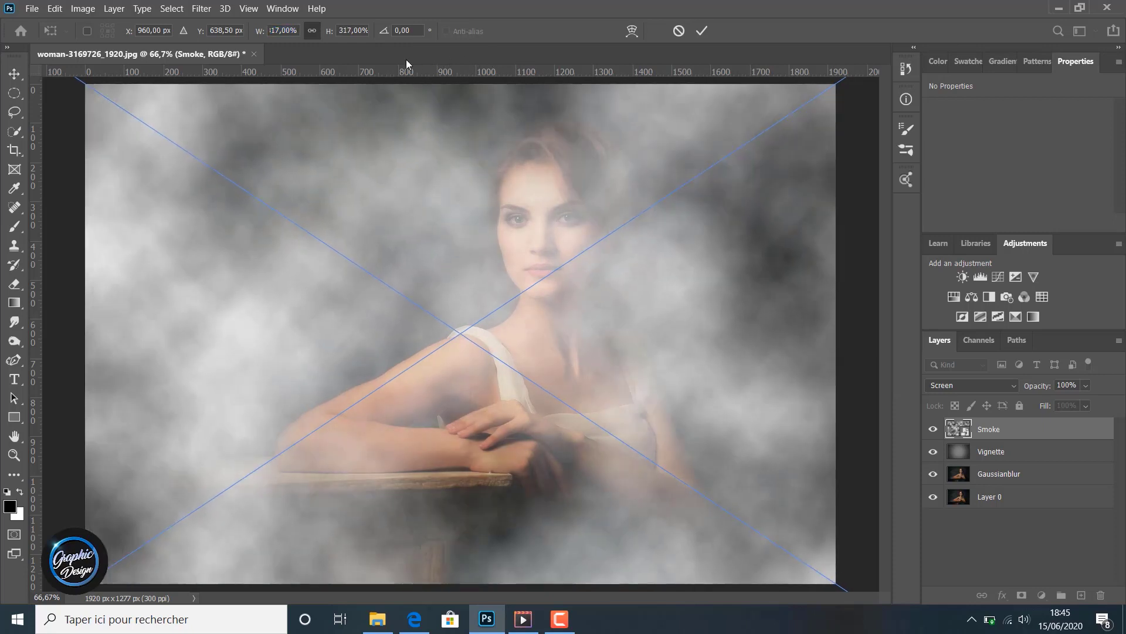
left_click(702, 31)
- Try several positions for the enlarged Smoke layer over the portrait and undo the last move
left_click_drag(416, 214, 96, 132)
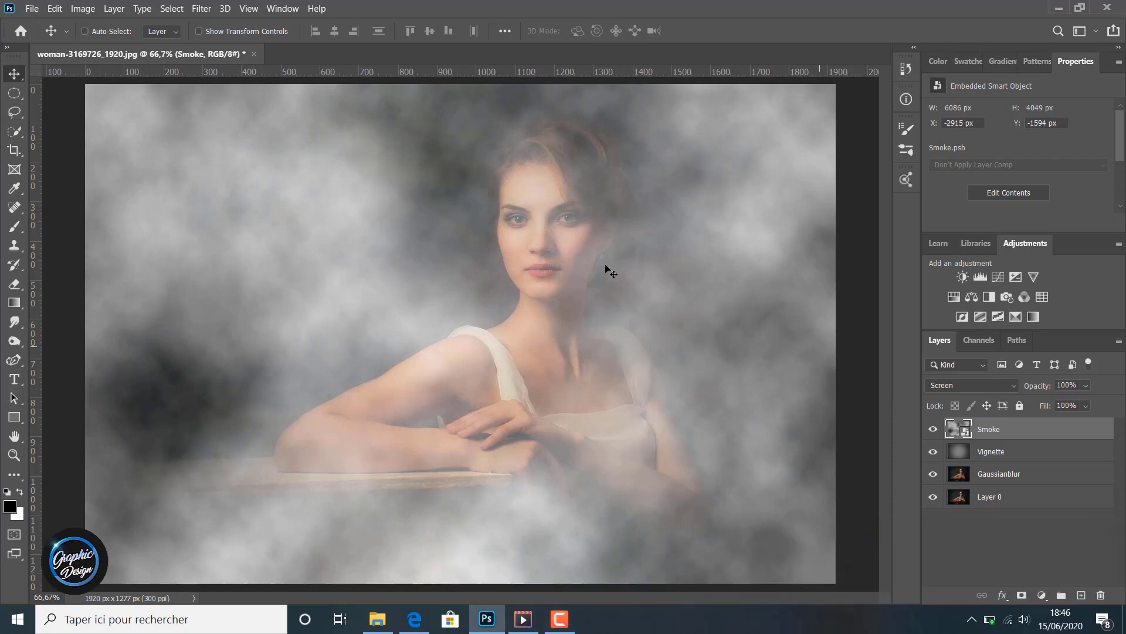
left_click_drag(423, 193, 782, 31)
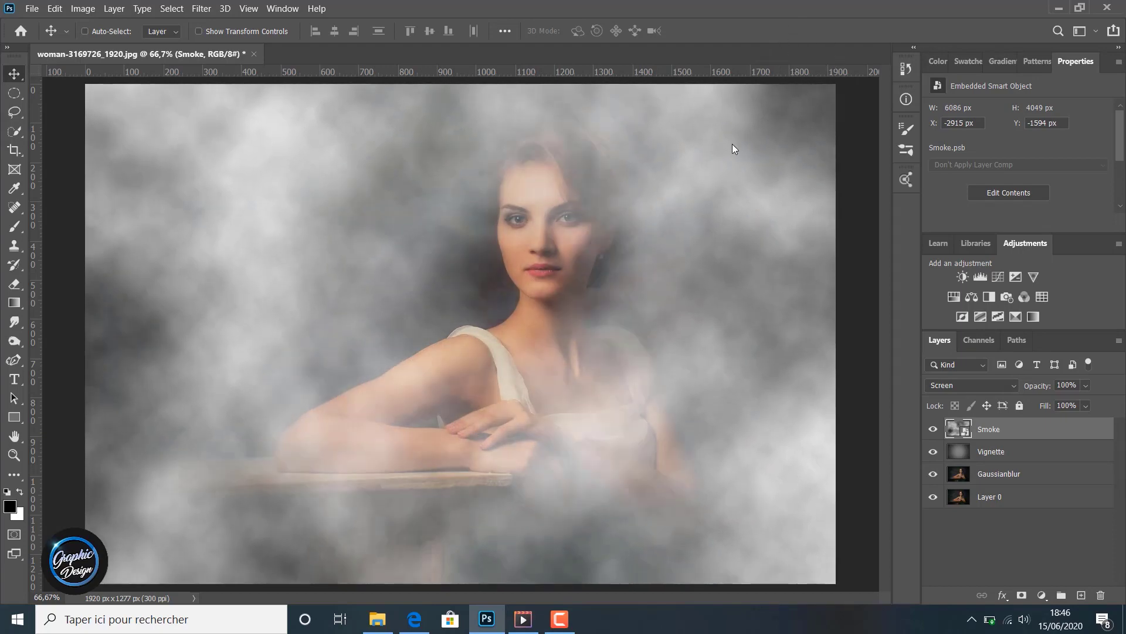
left_click_drag(733, 148, 703, 211)
left_click_drag(692, 251, 566, 257)
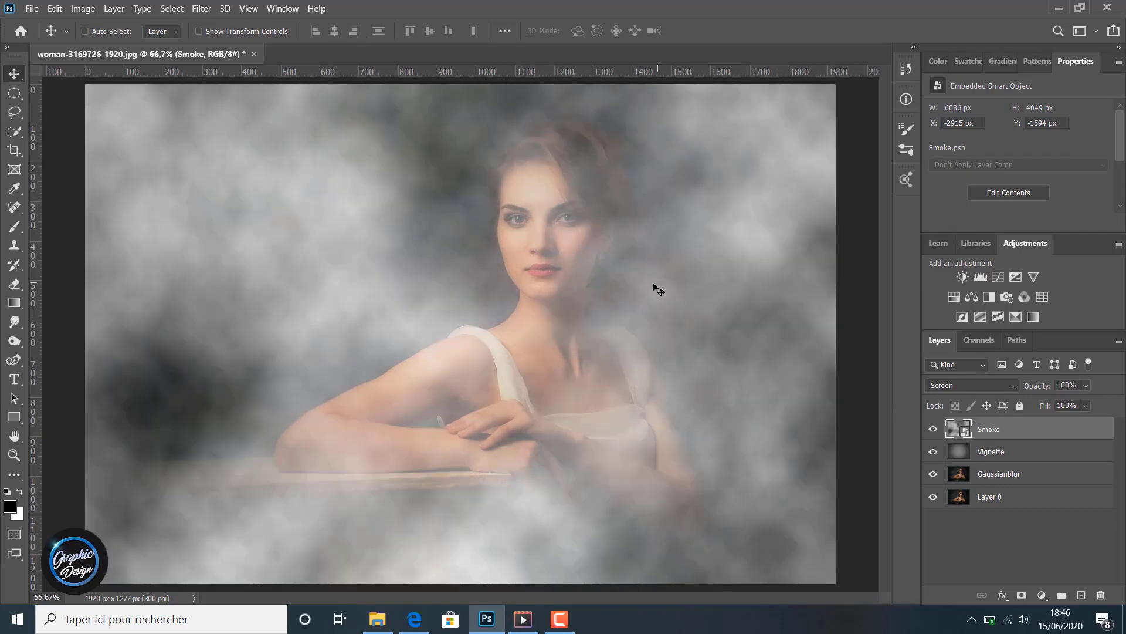
left_click_drag(641, 291, 24, 246)
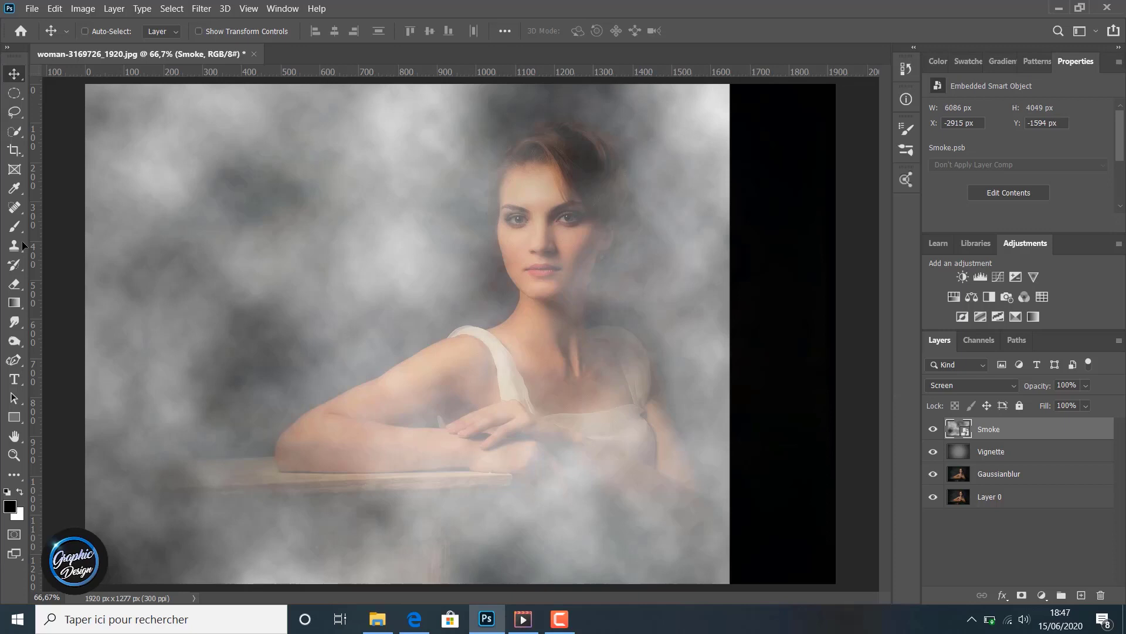
key("ctrl+z")
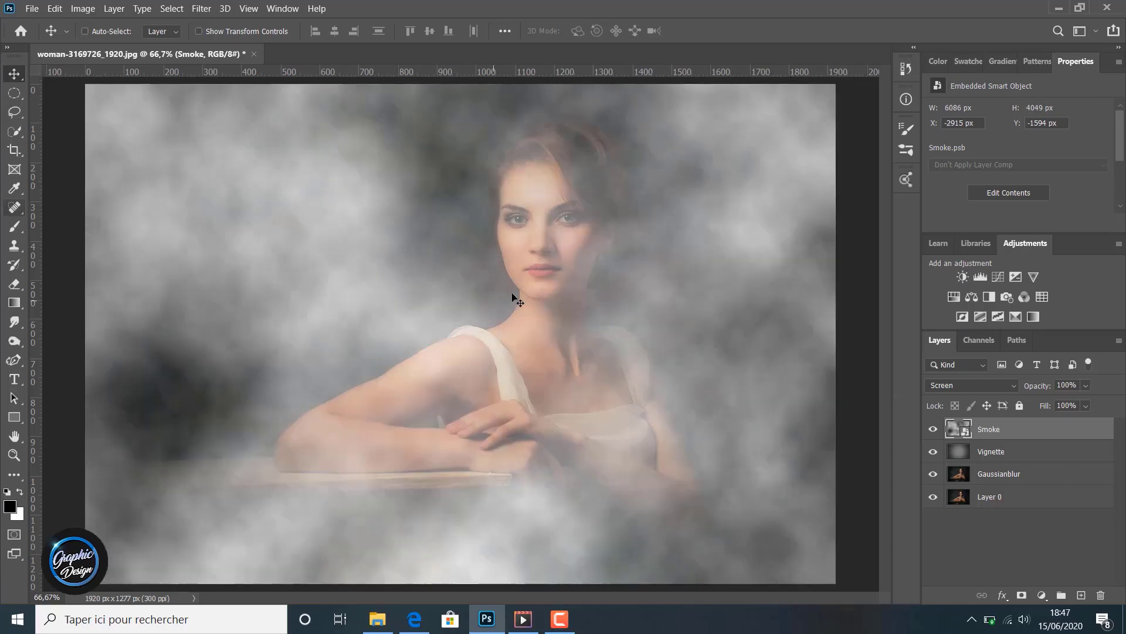
- Move the Smoke layer across the portrait to about X -4464 px, Y -1474 px
left_click_drag(562, 284, 215, 273)
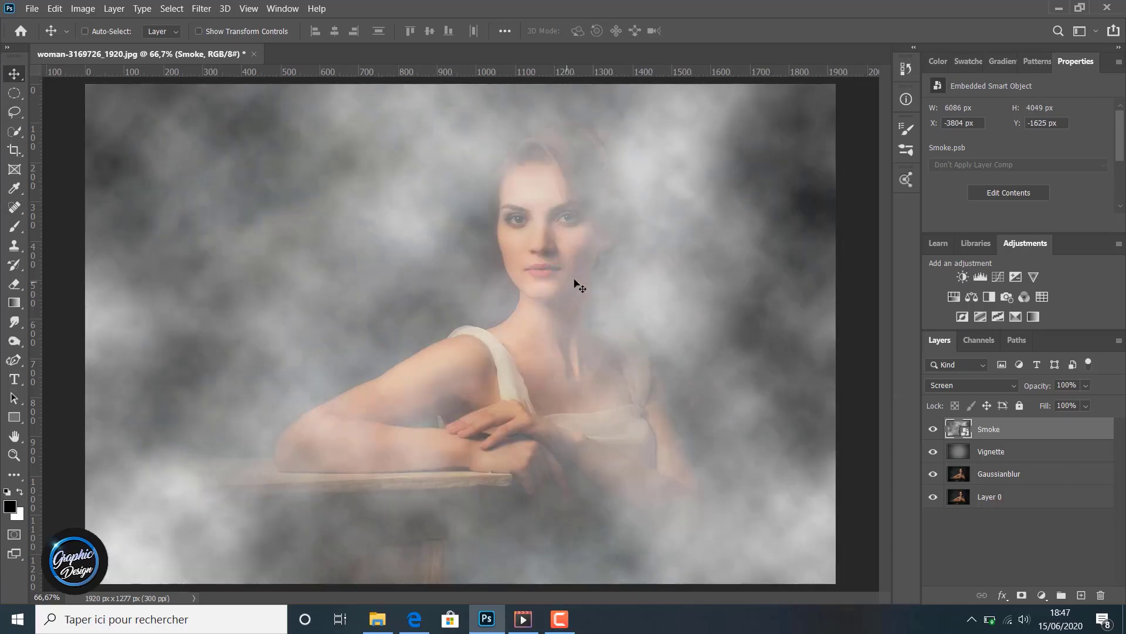
left_click_drag(580, 286, 380, 273)
left_click(539, 297)
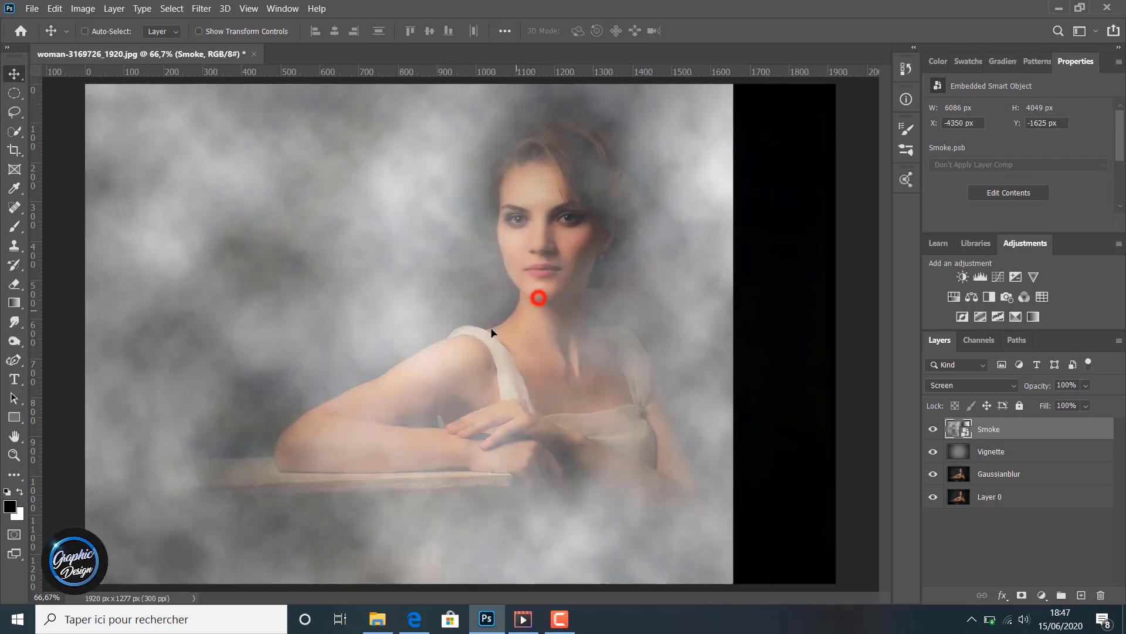
left_click_drag(492, 333, 574, 351)
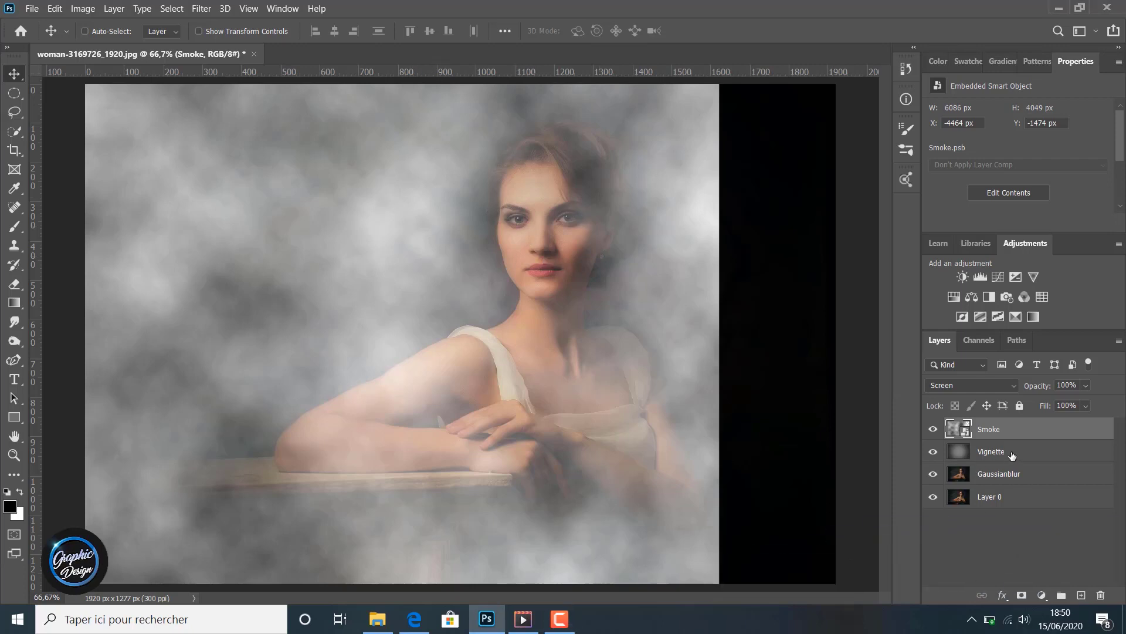
- Duplicate the Vignette layer and place the copy above the Smoke layer
left_click(1010, 453)
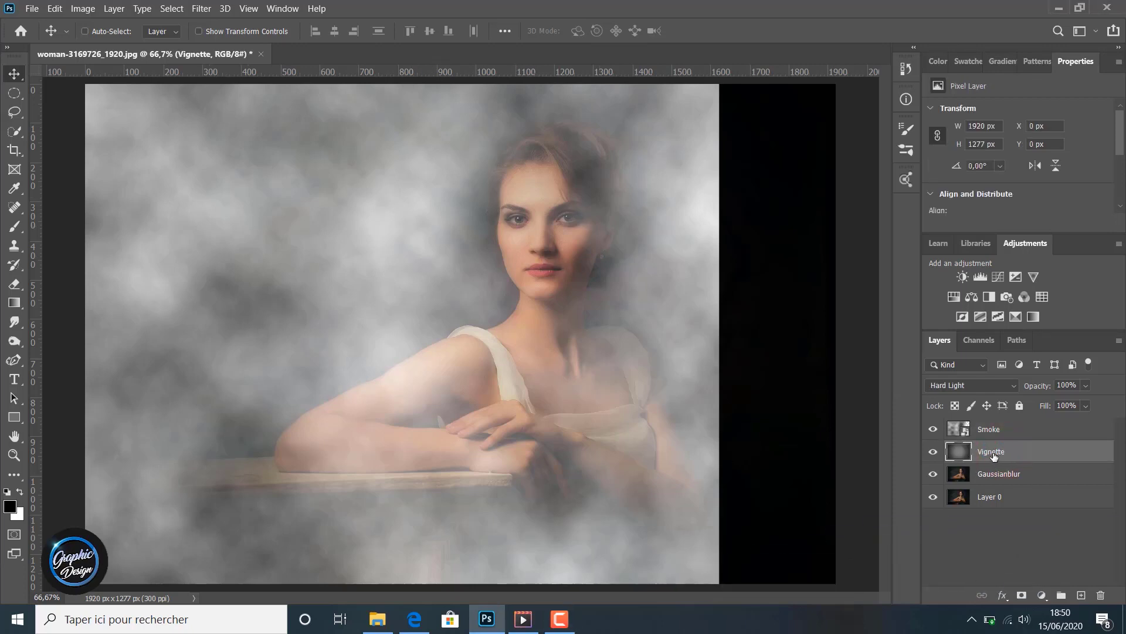
right_click(991, 453)
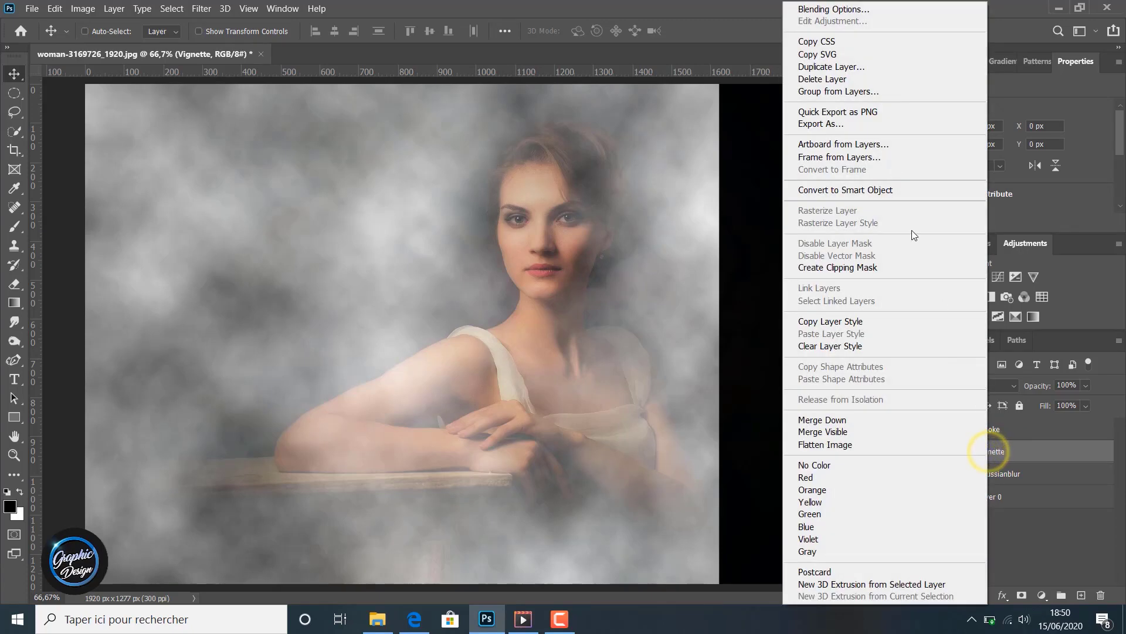
left_click(846, 67)
left_click(684, 164)
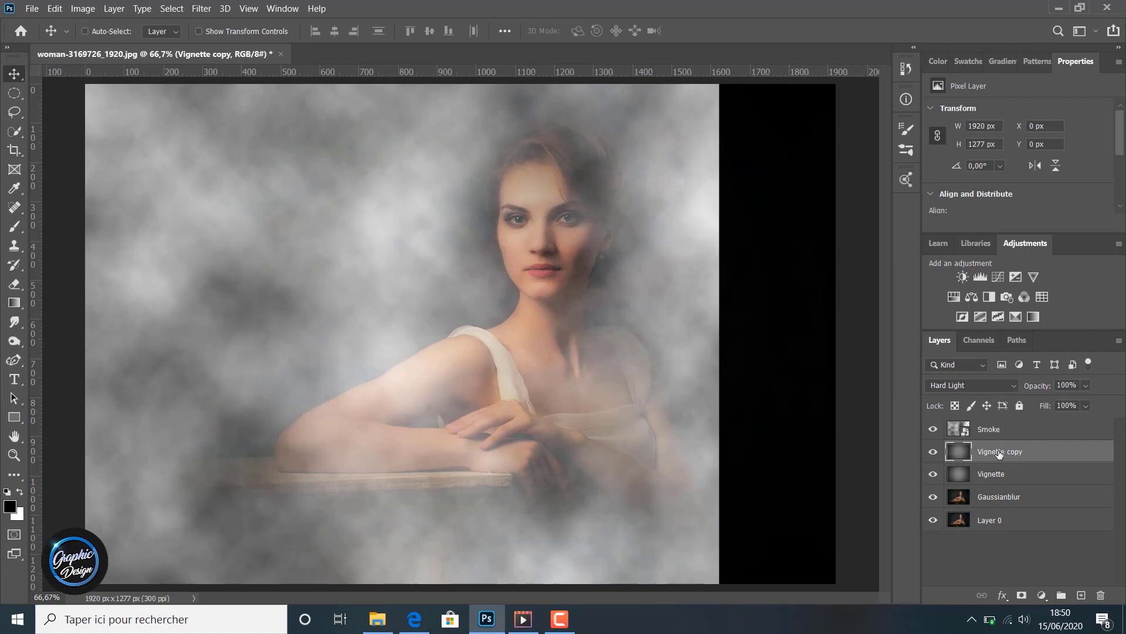
left_click_drag(999, 454, 995, 418)
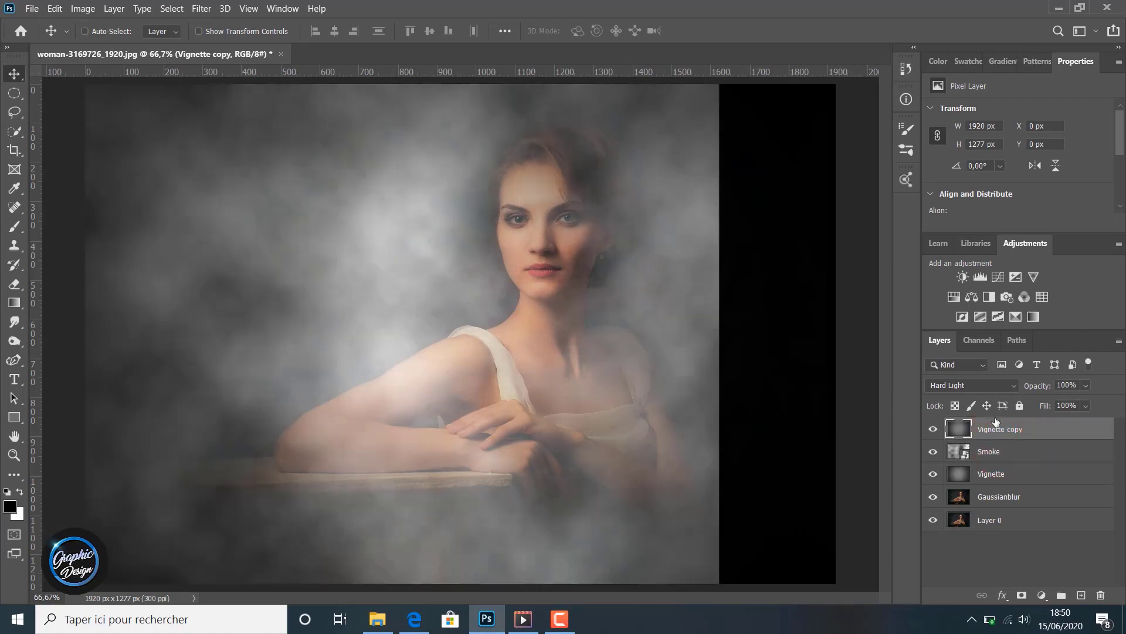
- Set the Vignette copy layer's blending mode to Overlay and compare the image with that layer hidden and shown
left_click(983, 387)
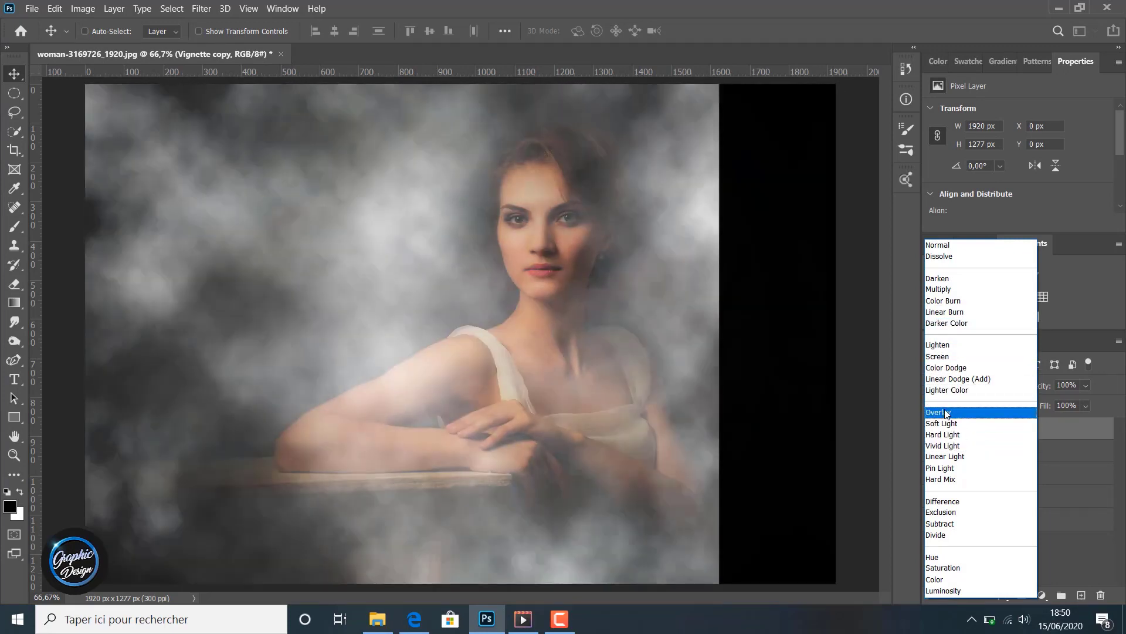
left_click(945, 412)
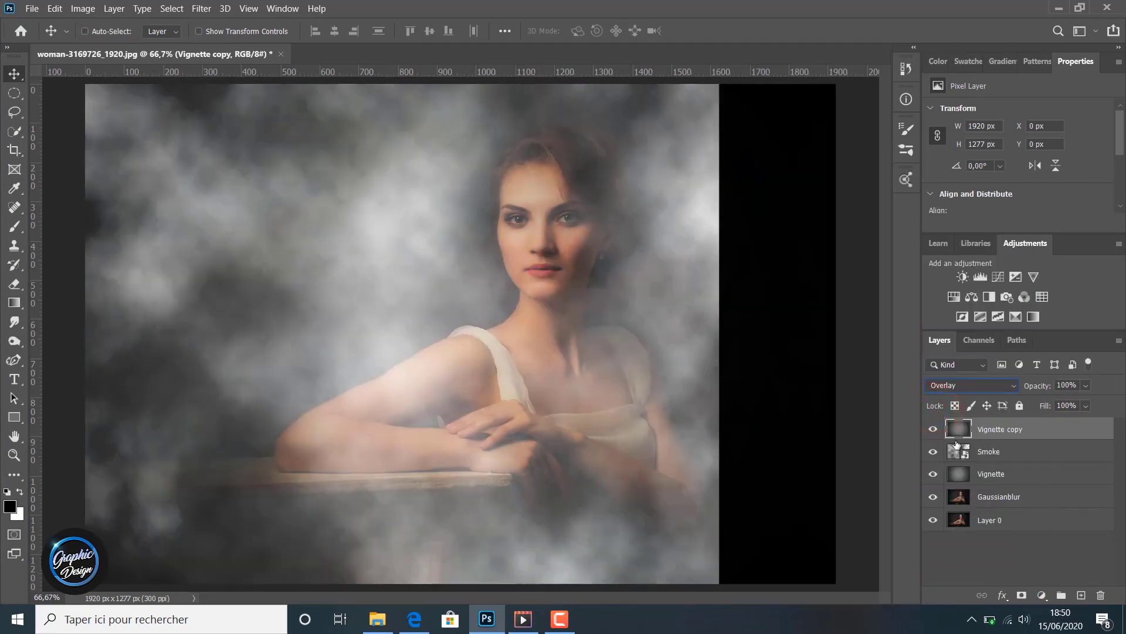
left_click(931, 432)
left_click(931, 432)
left_click(931, 432)
left_click(932, 432)
- Select the Smoke layer and move it over the portrait to about X -2856 px, Y -1386 px
left_click(990, 450)
left_click_drag(469, 269, 1023, 303)
left_click_drag(644, 251, 928, 276)
left_click_drag(680, 345, 750, 351)
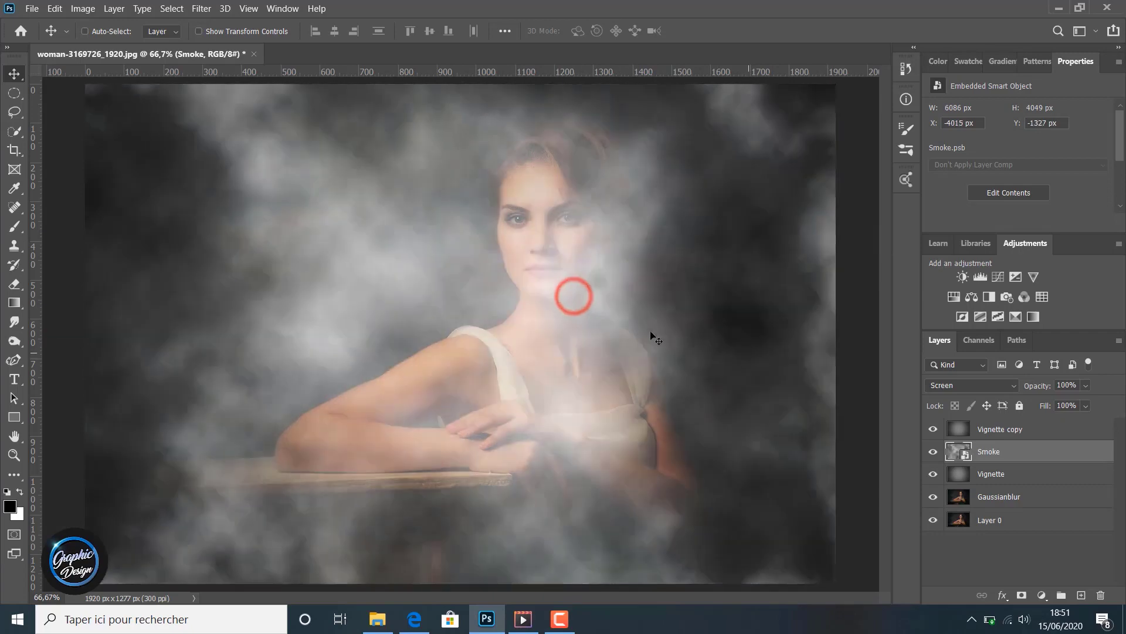
left_click_drag(448, 267, 574, 271)
left_click_drag(428, 251, 506, 223)
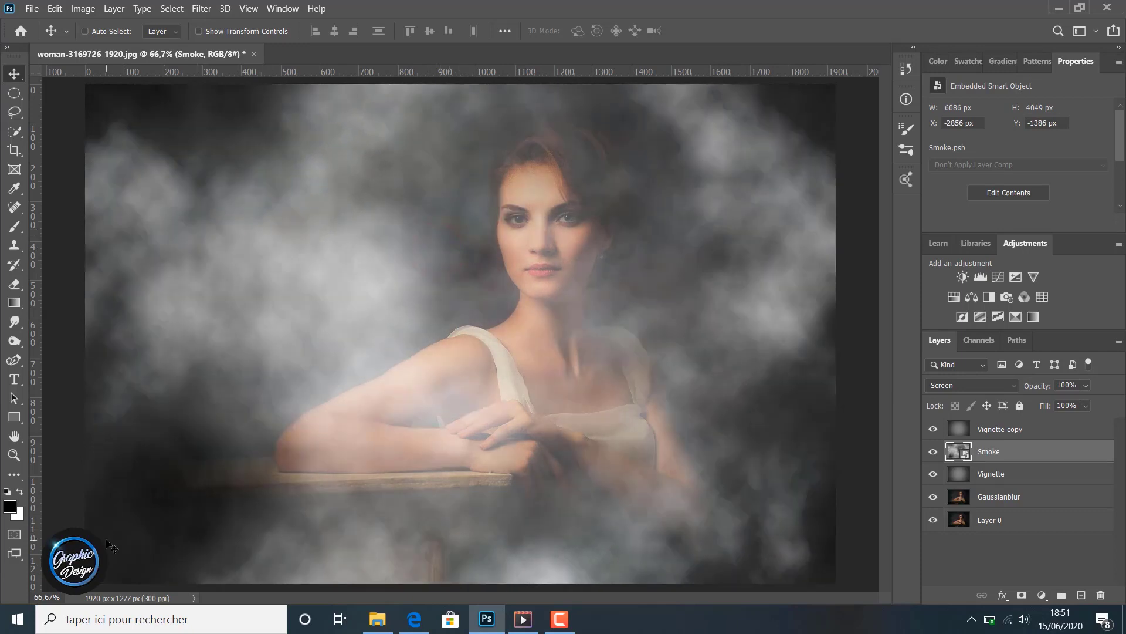
- Move the Smoke layer to about X -700 px, Y -2188 px and compare the image with Vignette copy hidden and shown
left_click_drag(278, 300, 389, 231)
left_click_drag(320, 266, 457, 188)
mouse_move(392, 260)
left_mouse_down()
mouse_move(409, 231)
mouse_move(394, 247)
left_mouse_up()
left_click_drag(227, 333, 517, 312)
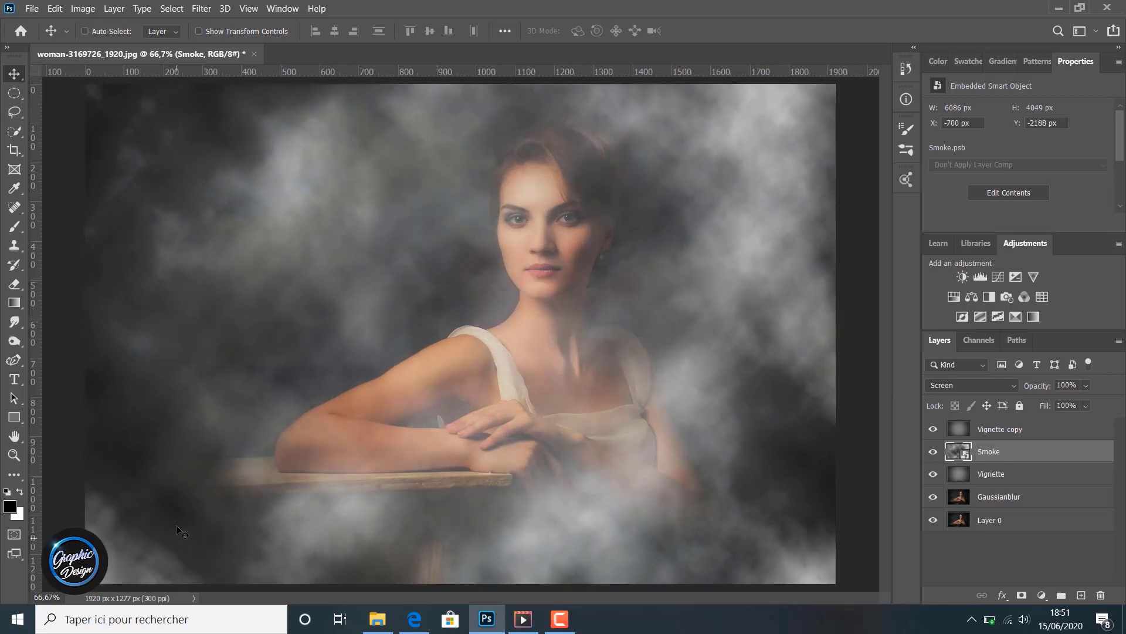
left_click(932, 429)
left_click(933, 430)
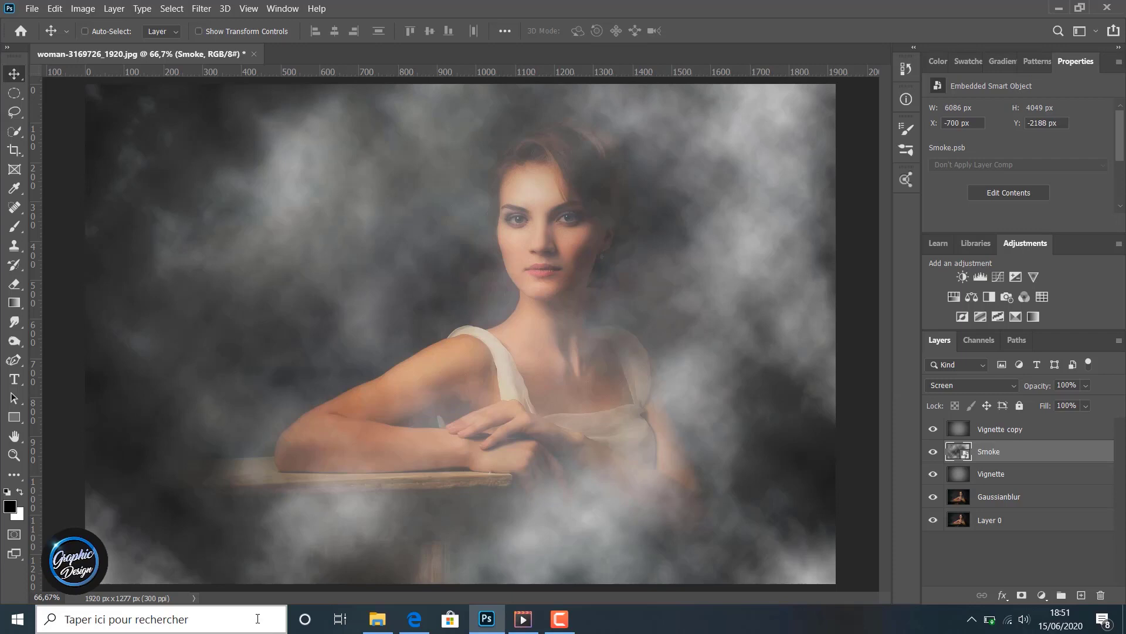
- Reposition the Smoke layer around the woman to about X -3320 px, Y -2630 px
left_click_drag(428, 264, 525, 235)
left_click_drag(628, 311, 453, 265)
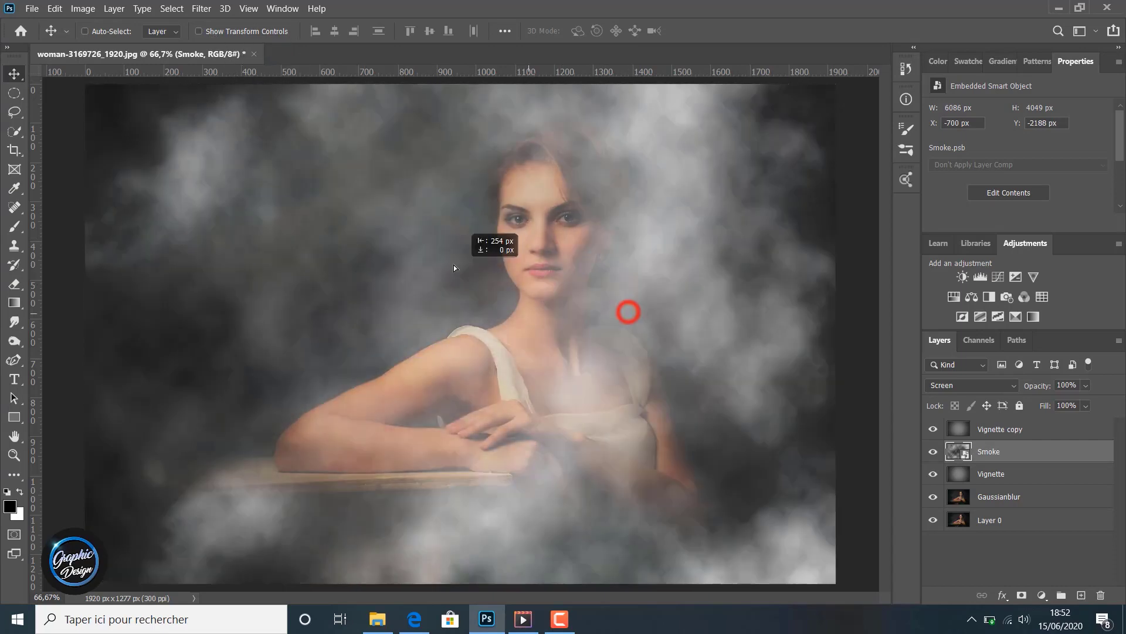
left_click_drag(561, 318, 450, 368)
left_click_drag(521, 350, 408, 372)
left_click_drag(495, 369, 188, 344)
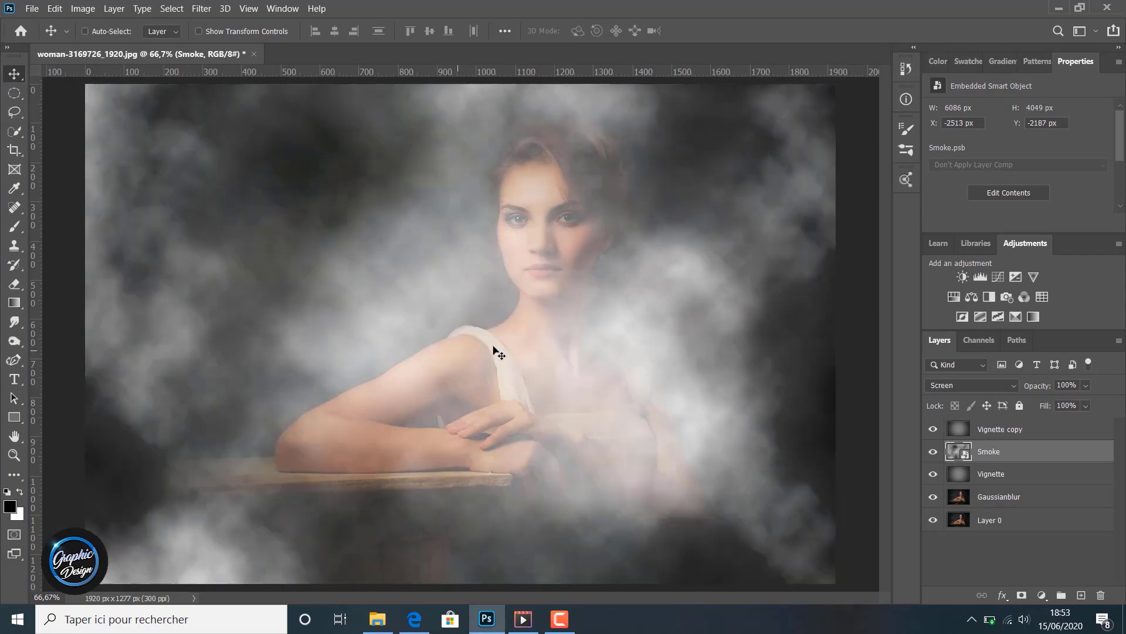
left_click_drag(506, 364, 176, 221)
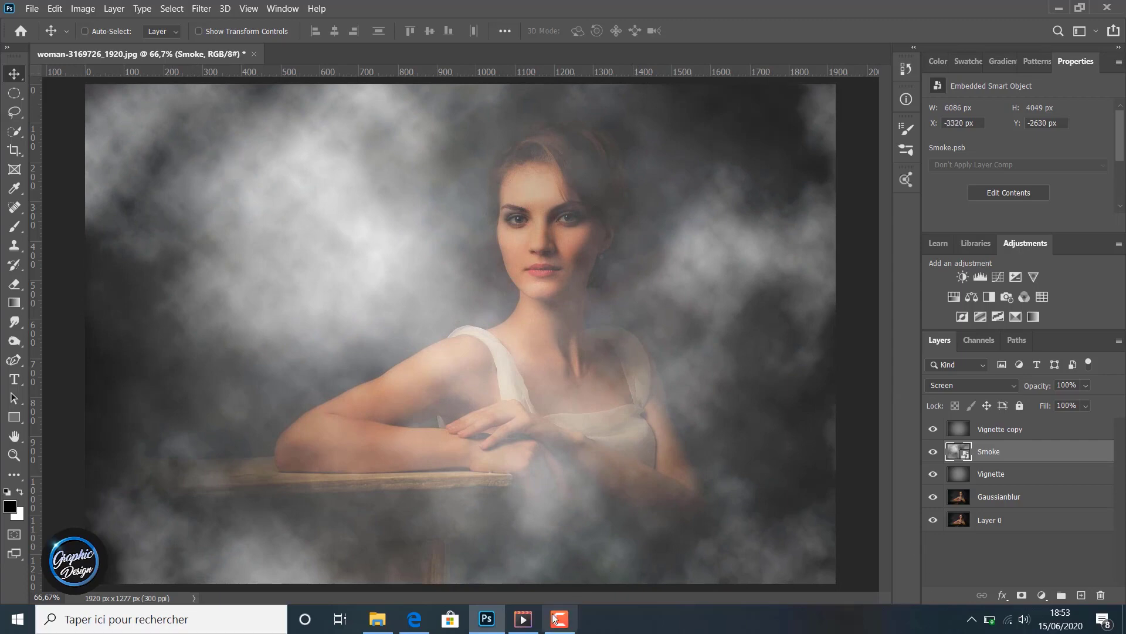
- Compare the original portrait with the finished effect by hiding every layer above Layer 0 and showing them again one by one
left_click(14, 455)
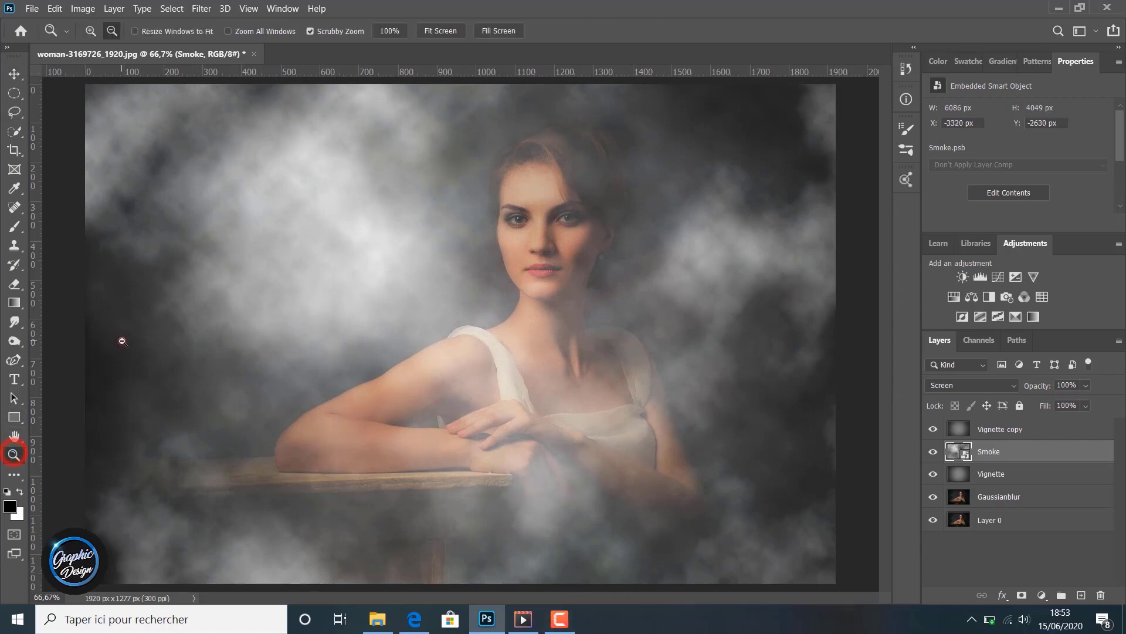
left_click(121, 337)
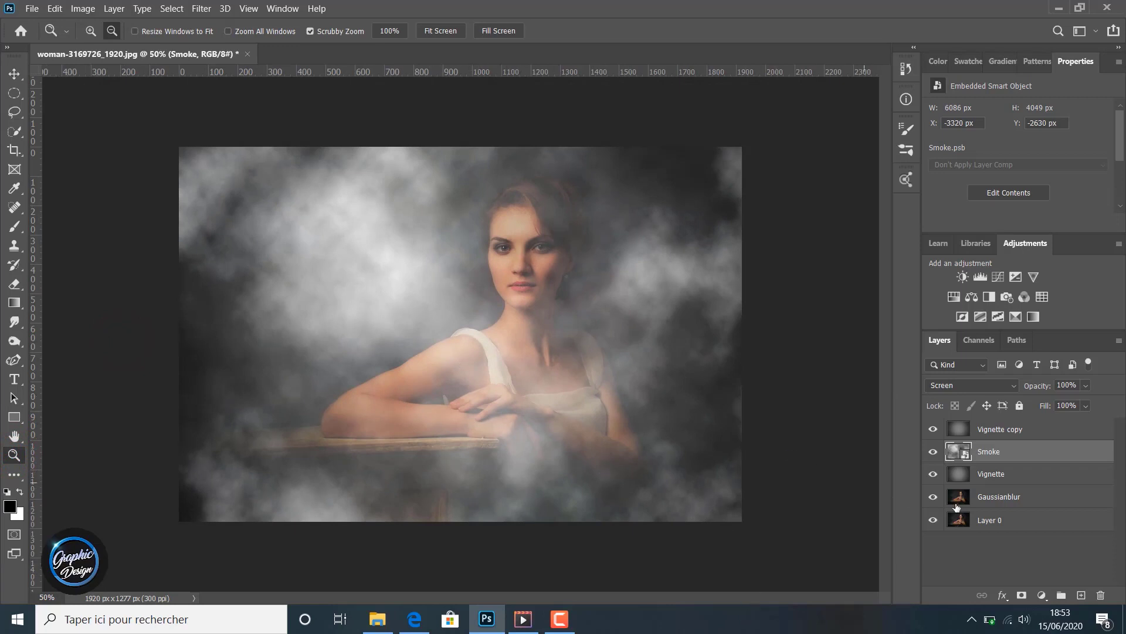
left_click_drag(935, 428, 934, 501)
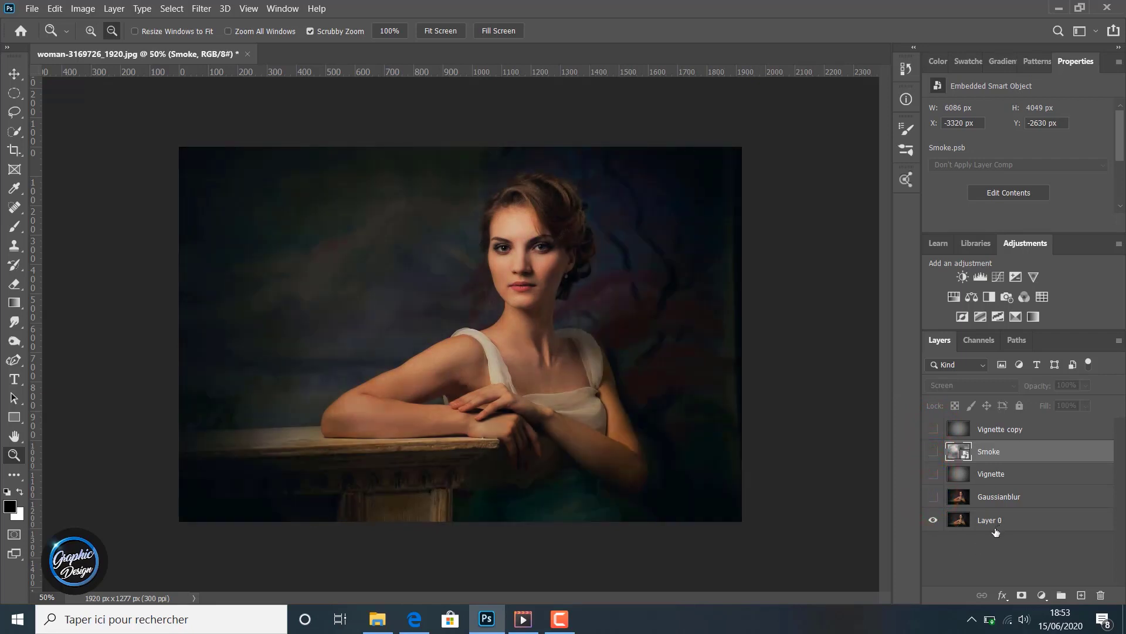
left_click(933, 497)
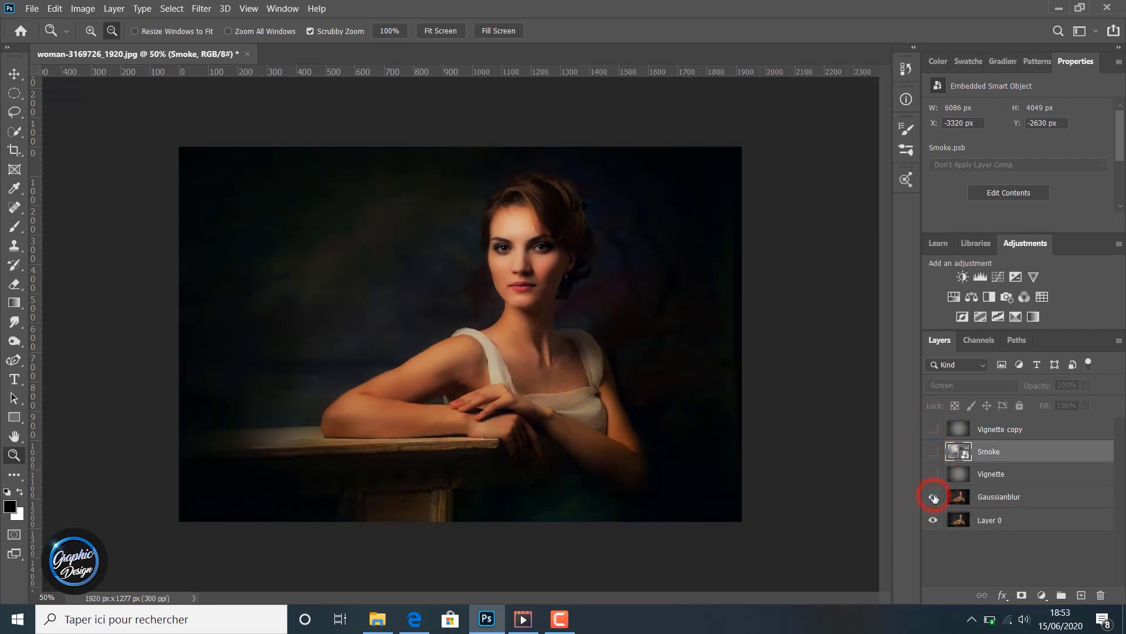
left_click(933, 473)
left_click(933, 451)
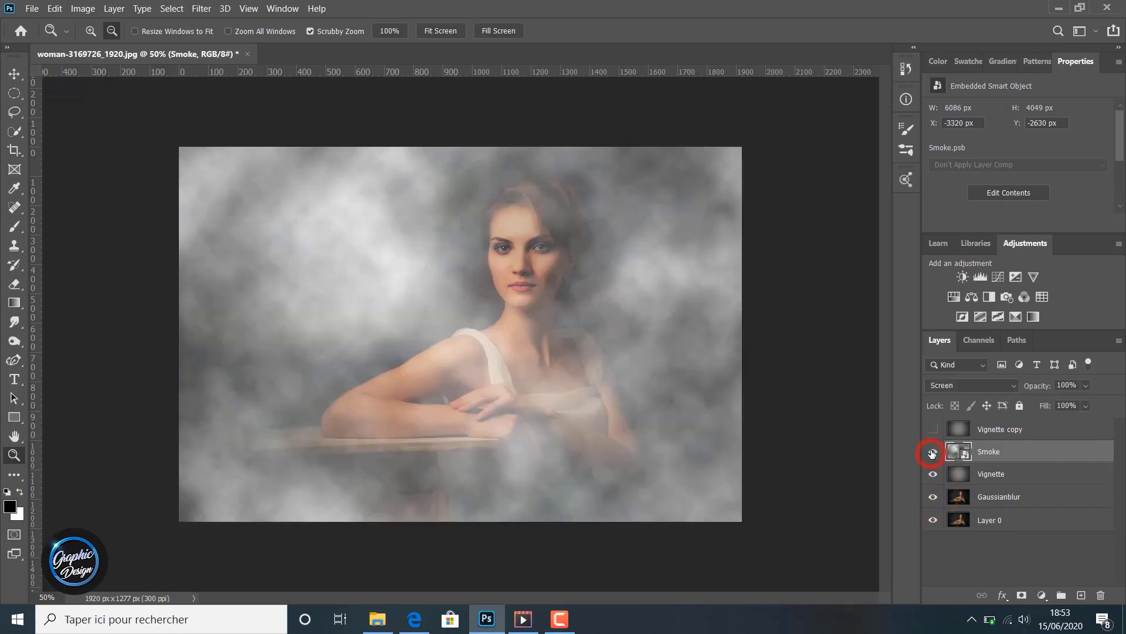
left_click(933, 429)
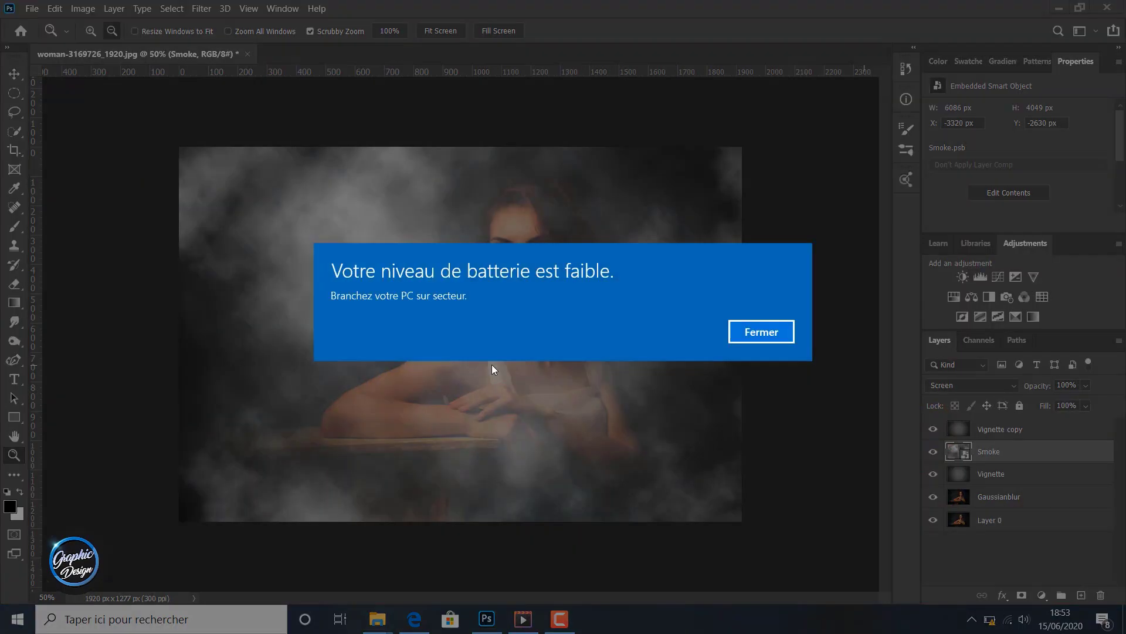
left_click(759, 332)
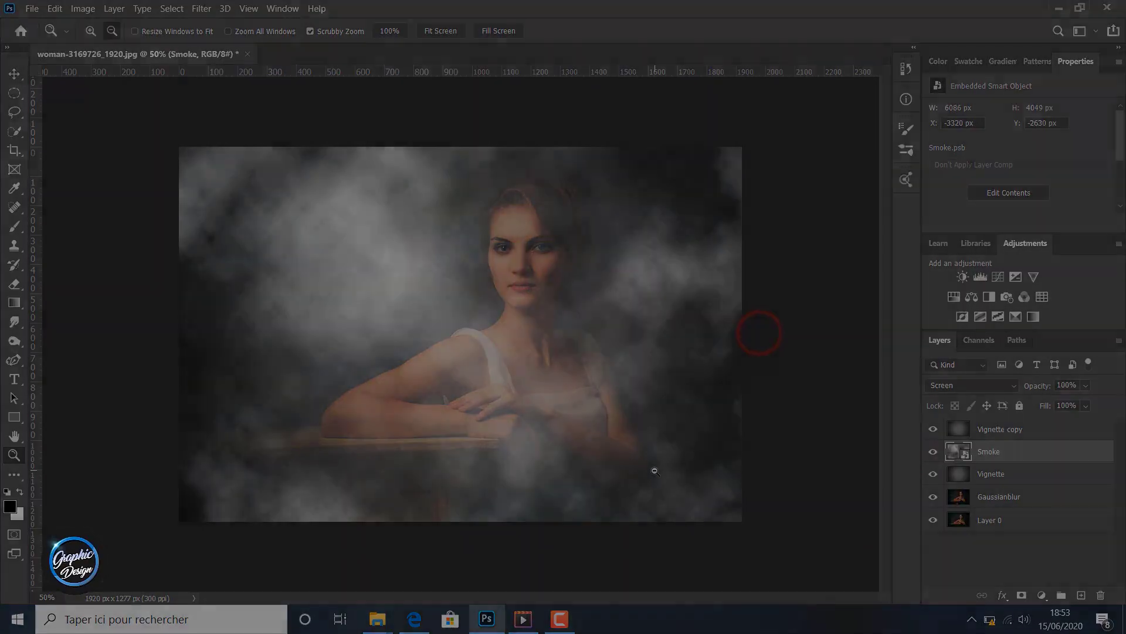